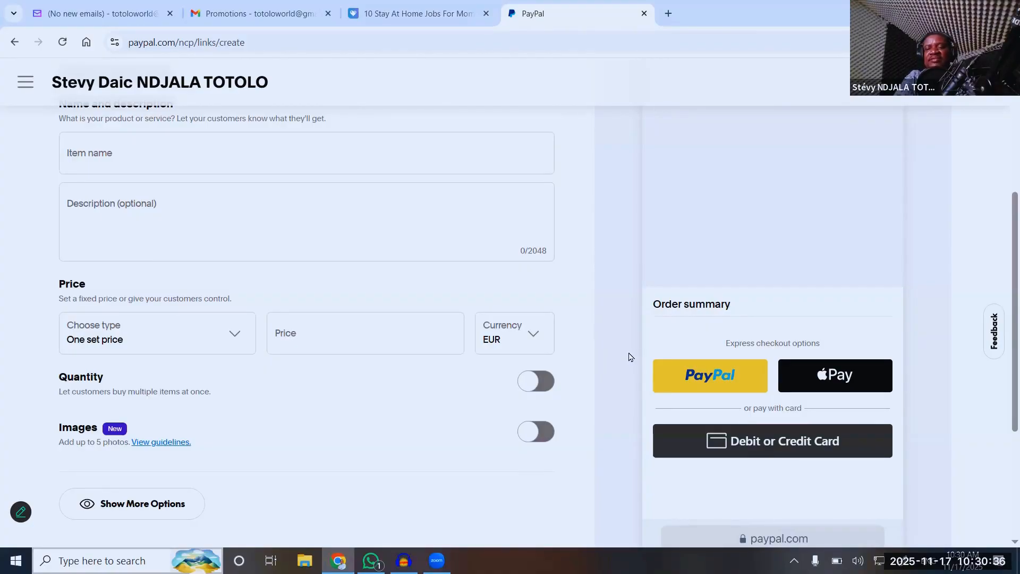
- Examine the PayPal, Apple Pay and card payment options in the order summary preview
scroll(821, 348, "up", 5)
scroll(821, 348, "down", 2)
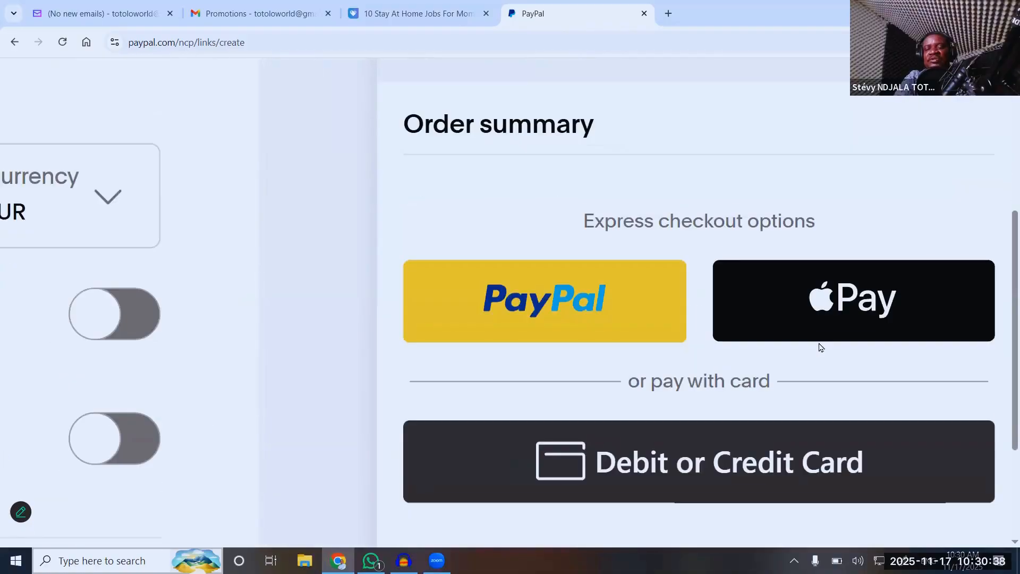
scroll(821, 348, "down", 1)
scroll(821, 348, "right", 2)
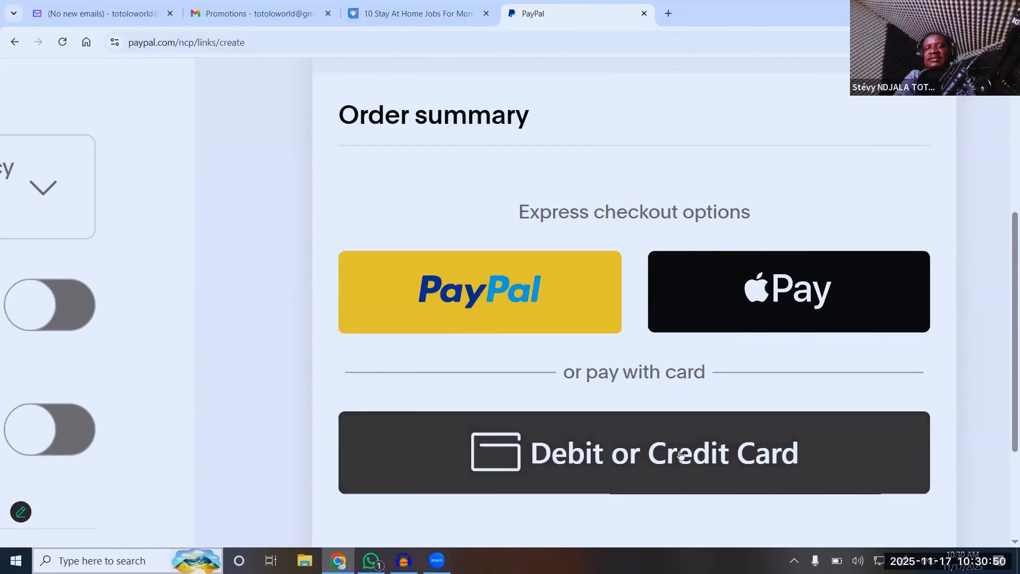
scroll(681, 455, "down", 5)
scroll(682, 457, "up", 2)
scroll(681, 456, "up", 3)
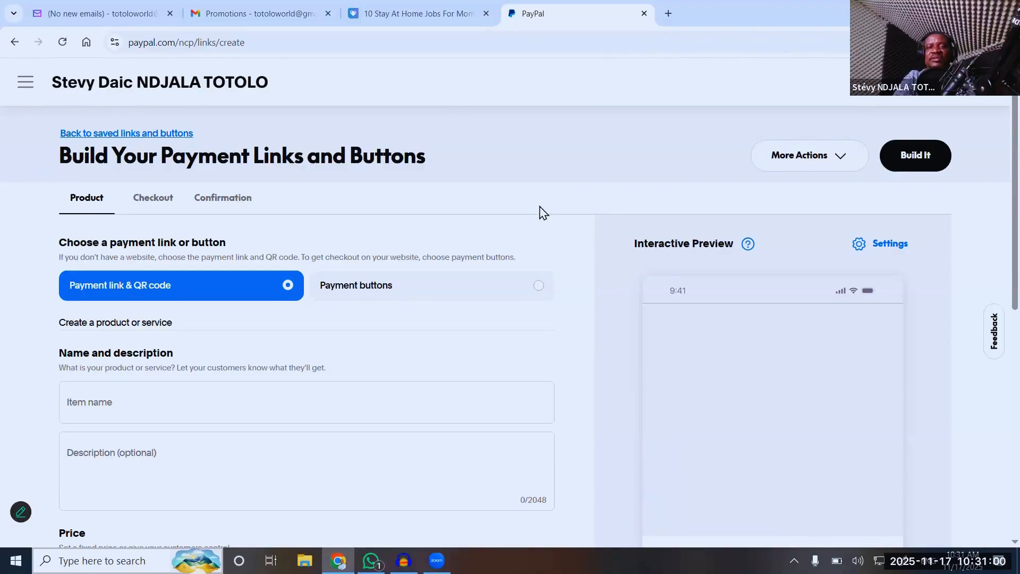
- Choose payment buttons instead of the payment link and QR code
left_click(340, 286)
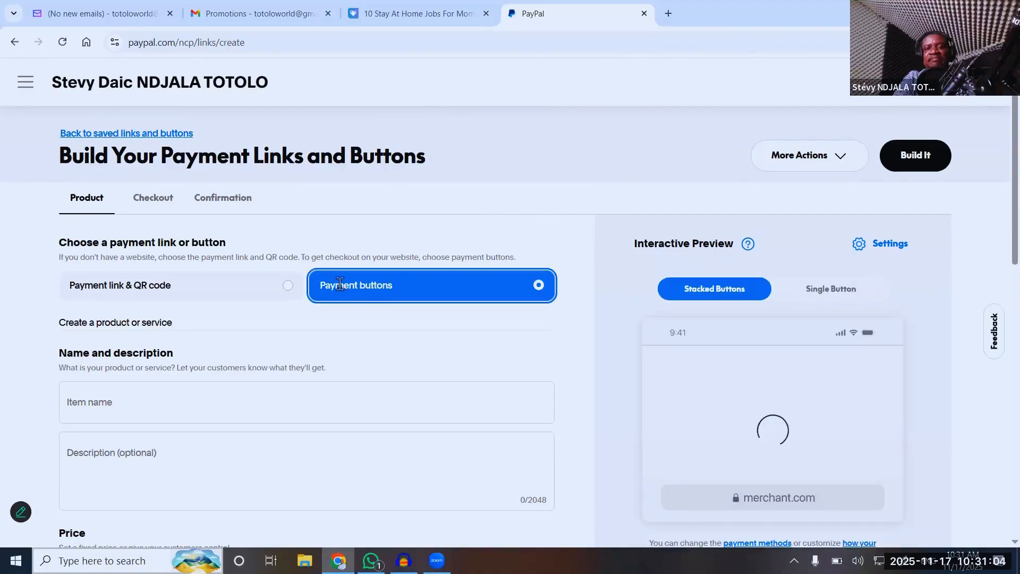
scroll(338, 284, "down", 2)
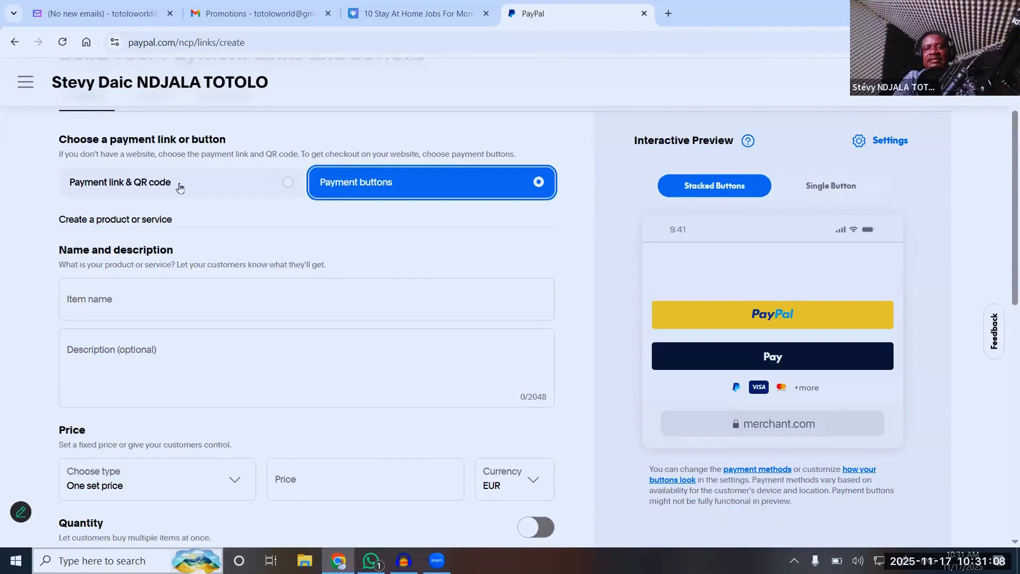
scroll(237, 221, "down", 1)
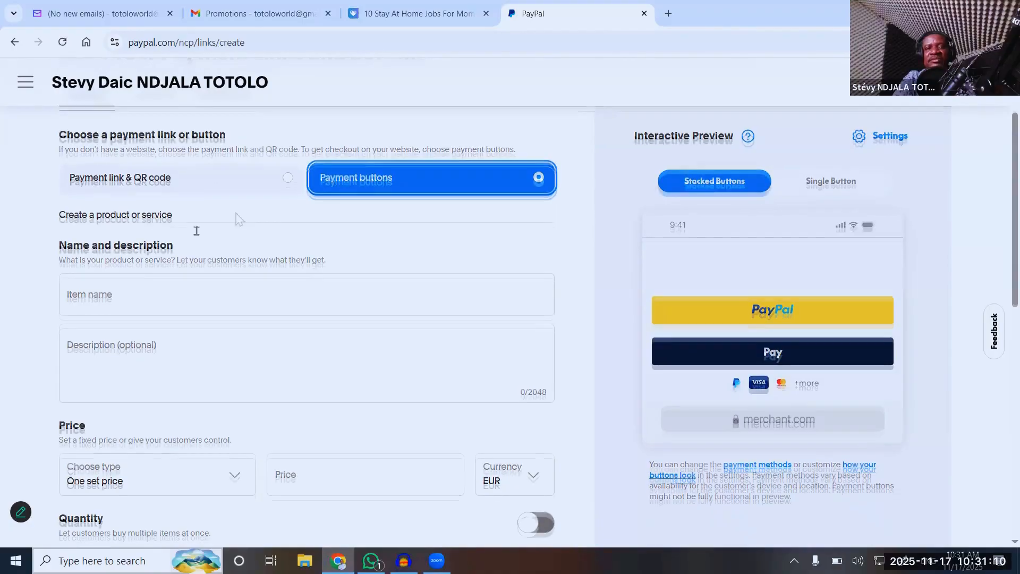
- Name the item "English Course" in the product's name and description section
scroll(144, 252, "down", 1)
left_click(144, 248)
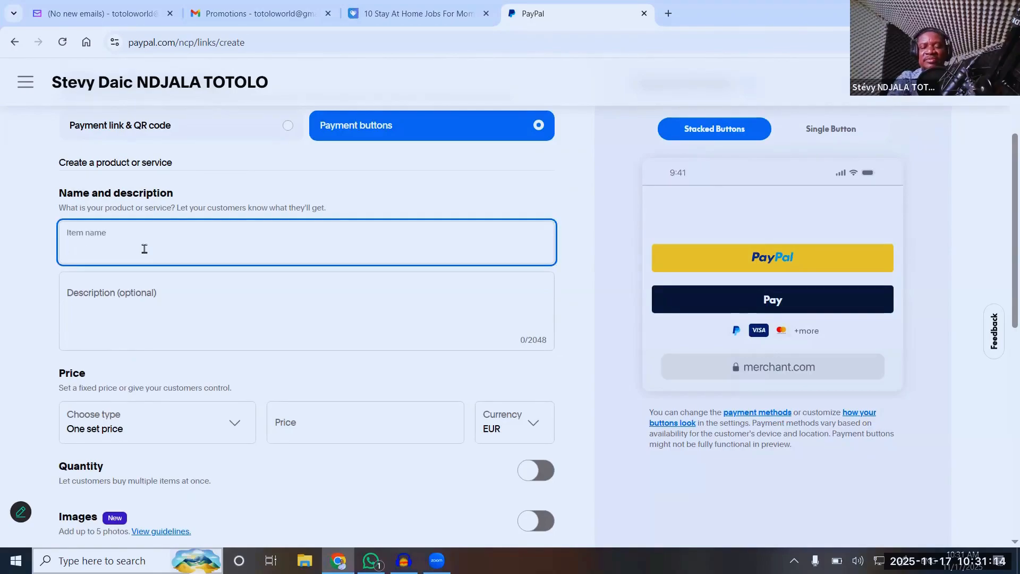
type("English ")
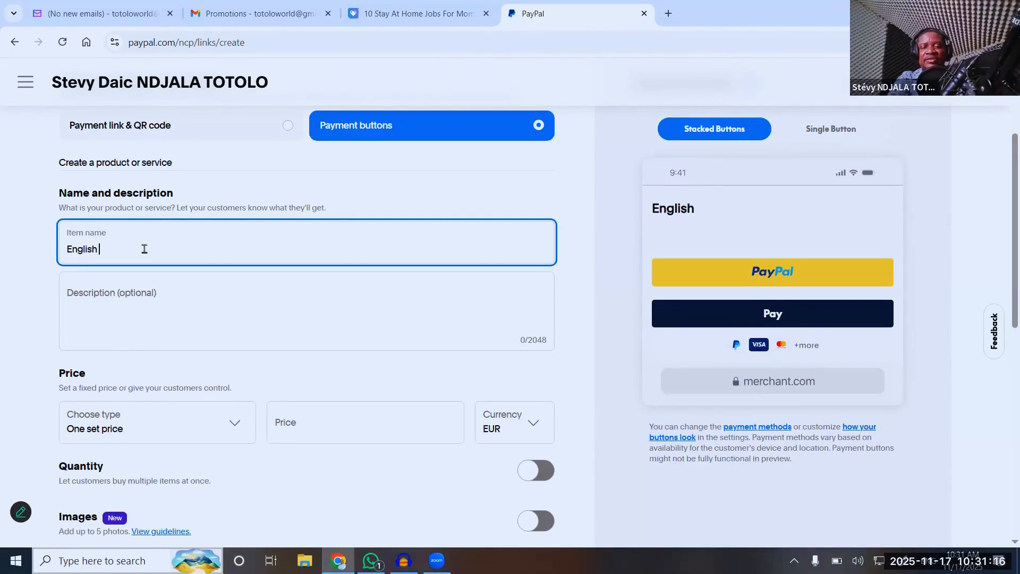
type("Course")
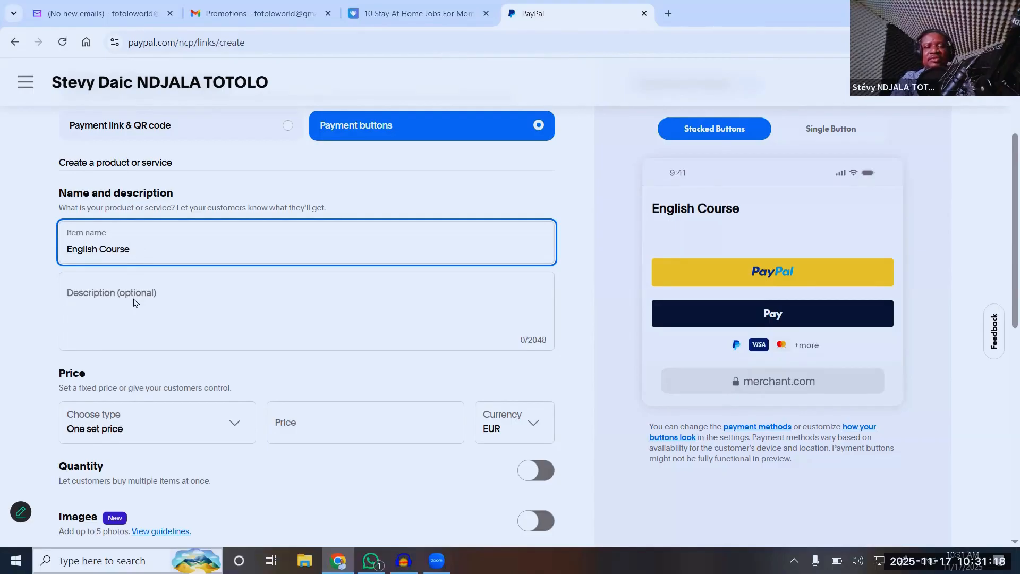
left_click(134, 298)
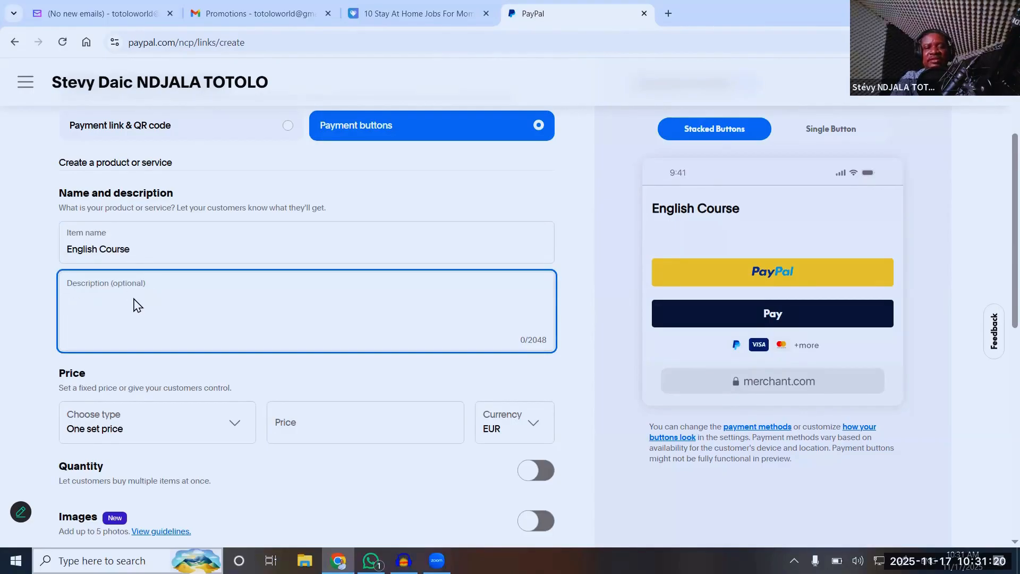
- Enter 10 as the item's price, with one set price as the pricing type
scroll(139, 298, "down", 2)
scroll(146, 287, "down", 2)
key("Tab")
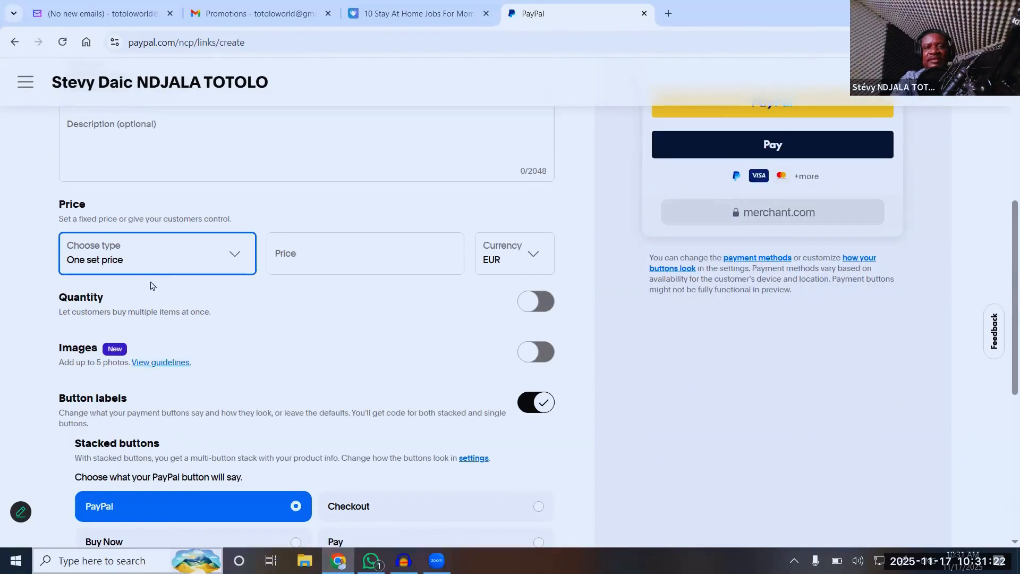
left_click(353, 248)
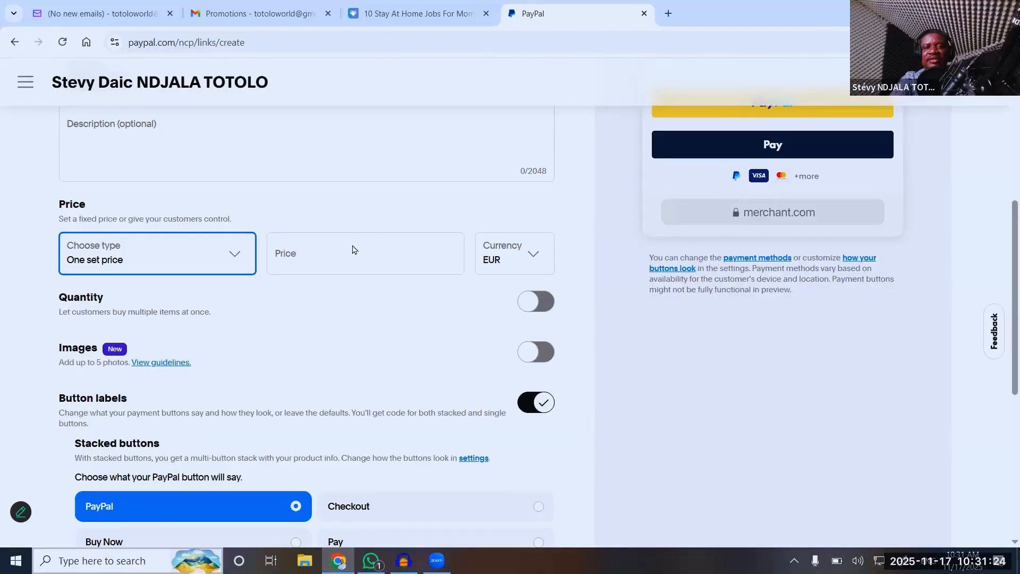
left_click(354, 249)
type("10")
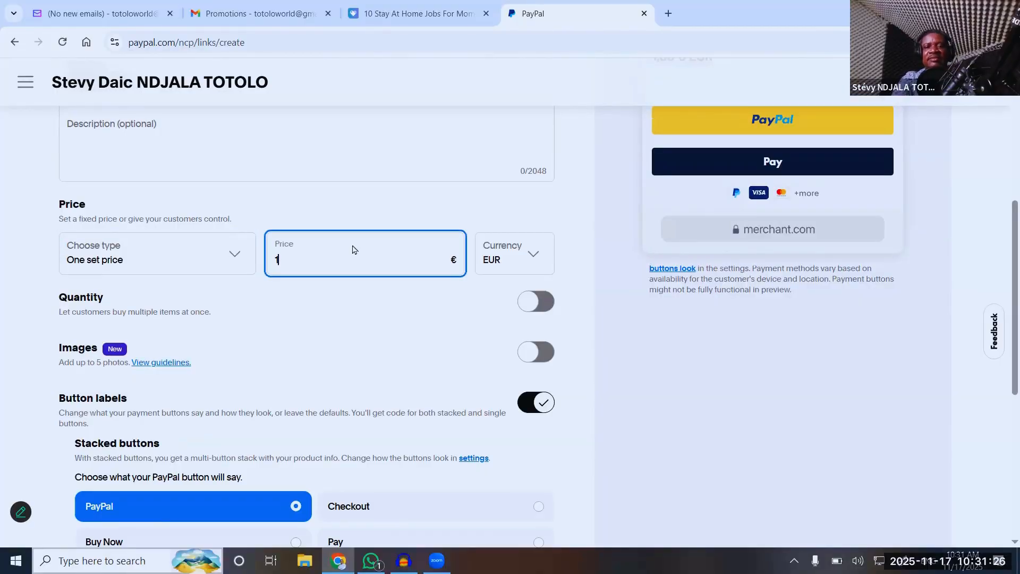
- Change the currency of the item's price to USD
left_click(508, 263)
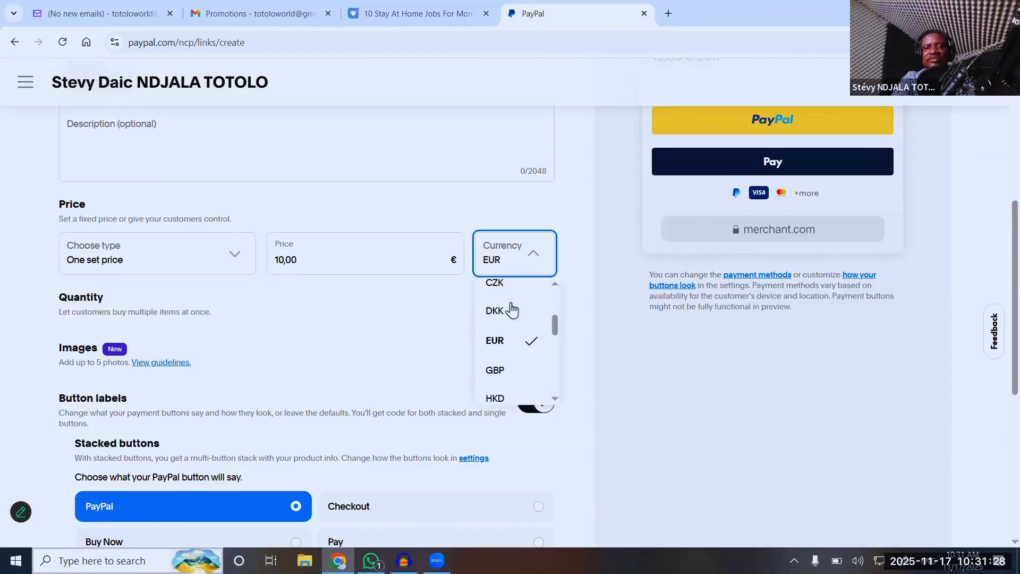
scroll(515, 321, "up", 3)
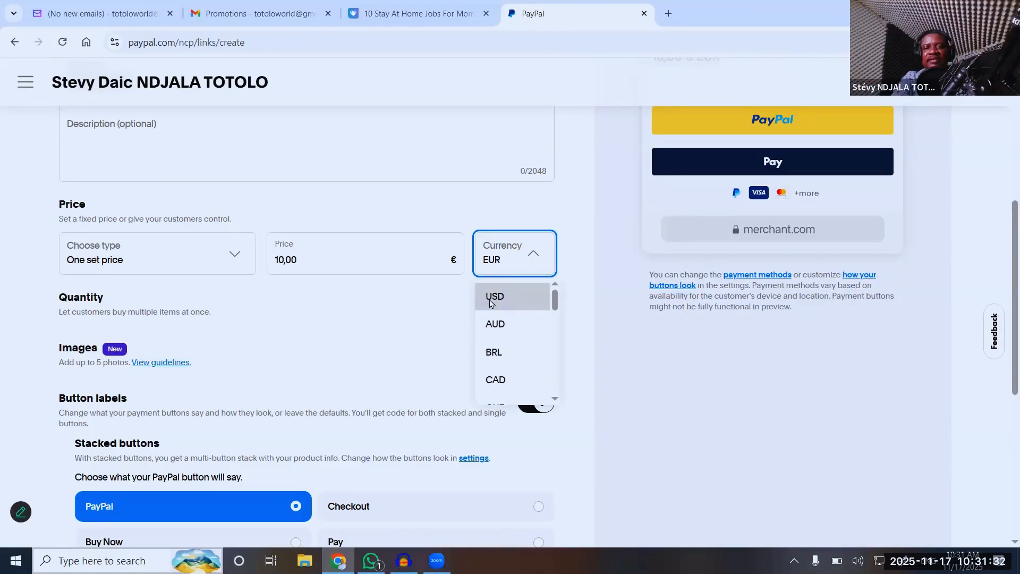
left_click(490, 299)
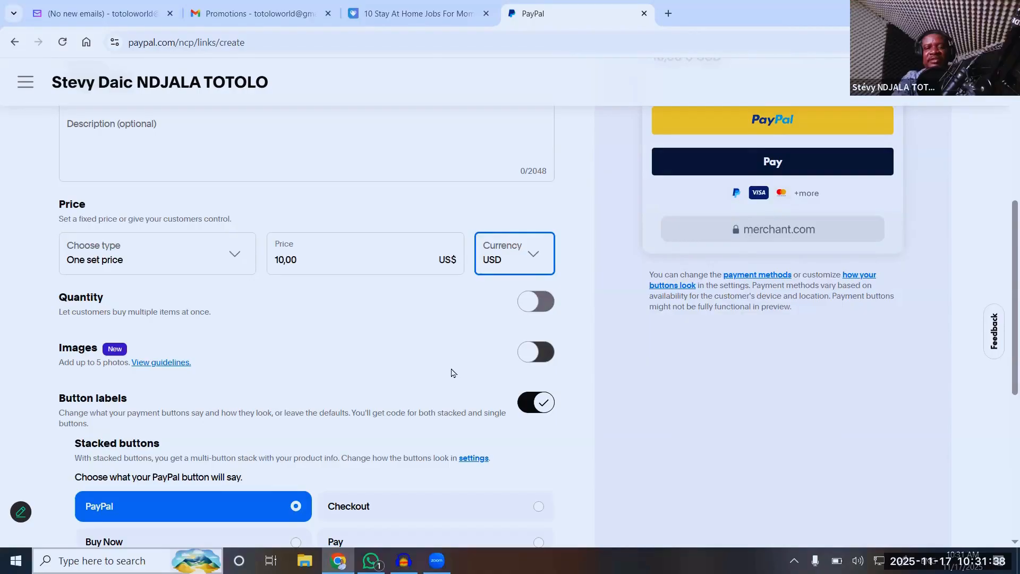
- Review the stacked and single button label choices and show more product options
scroll(451, 372, "down", 3)
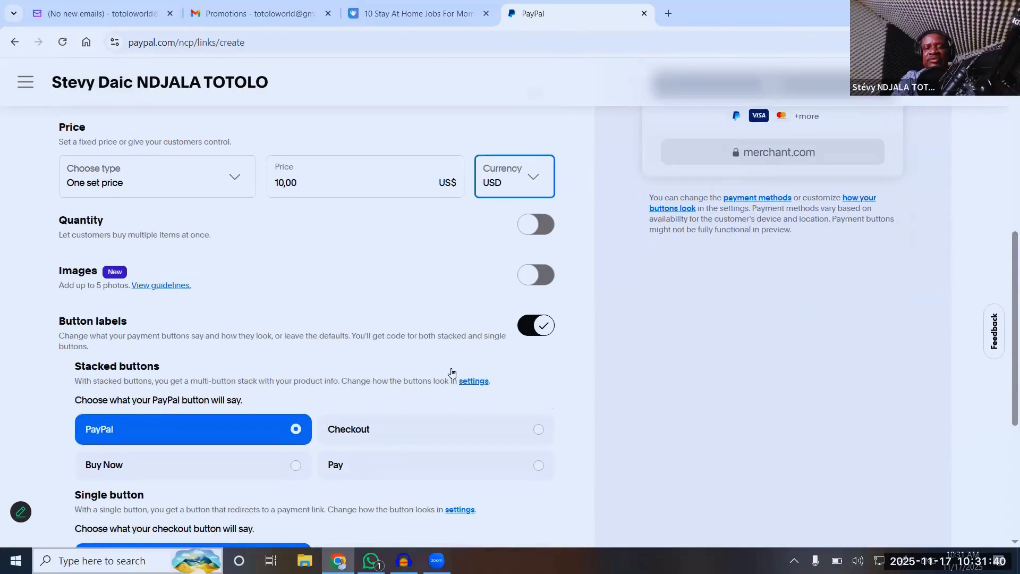
scroll(451, 373, "down", 1)
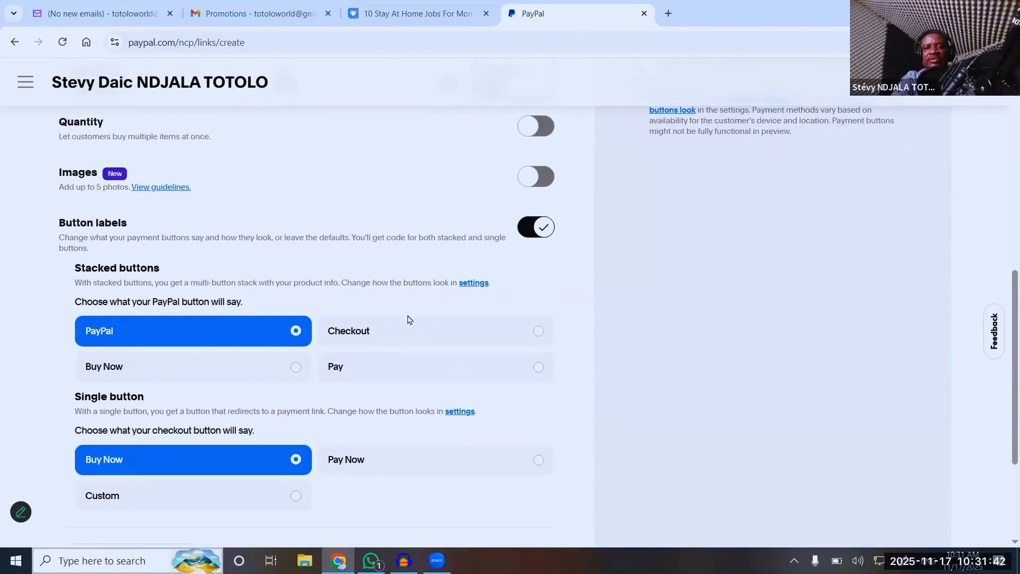
scroll(408, 319, "up", 3)
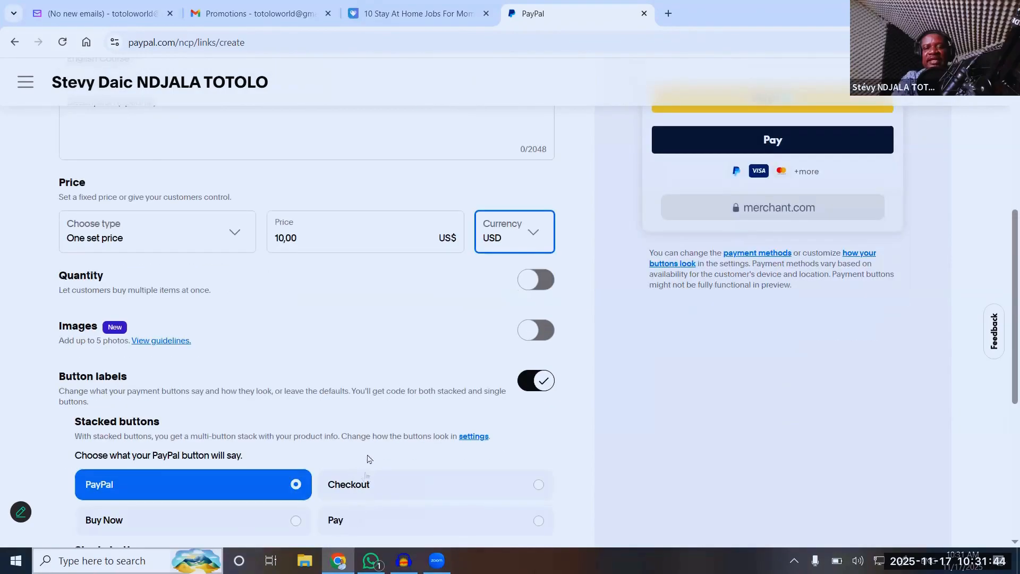
scroll(373, 415, "down", 4)
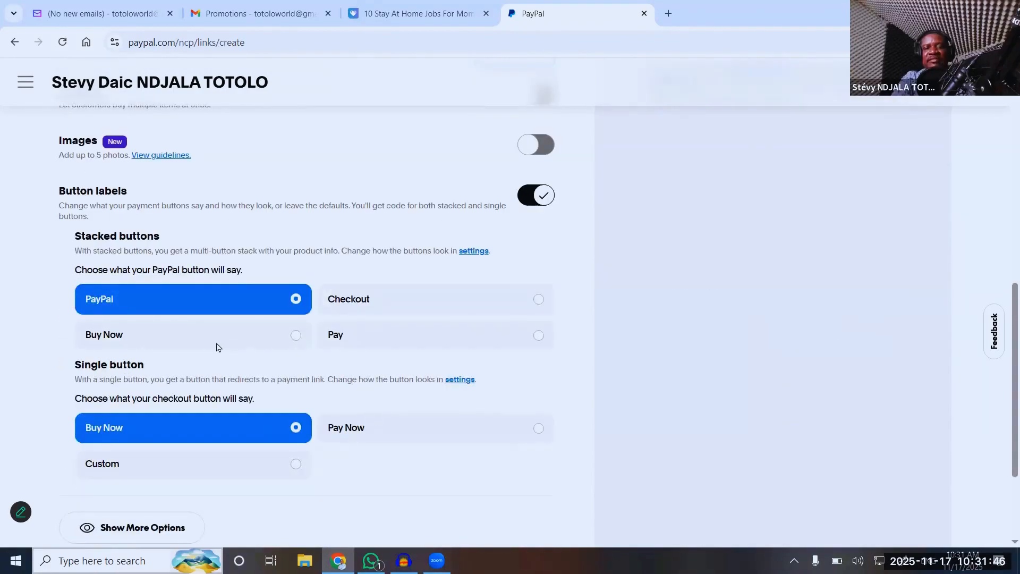
scroll(216, 347, "down", 3)
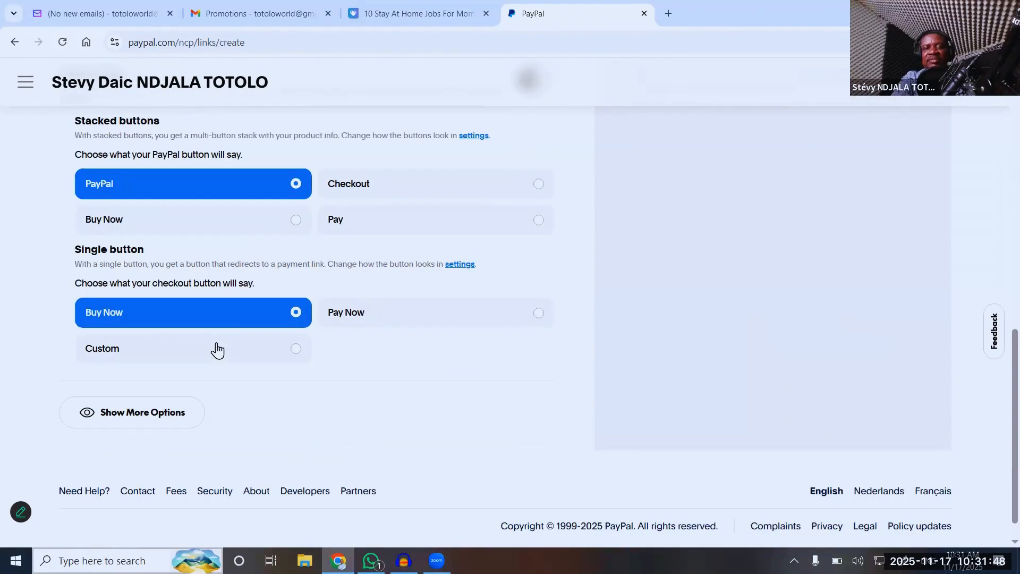
left_click(159, 412)
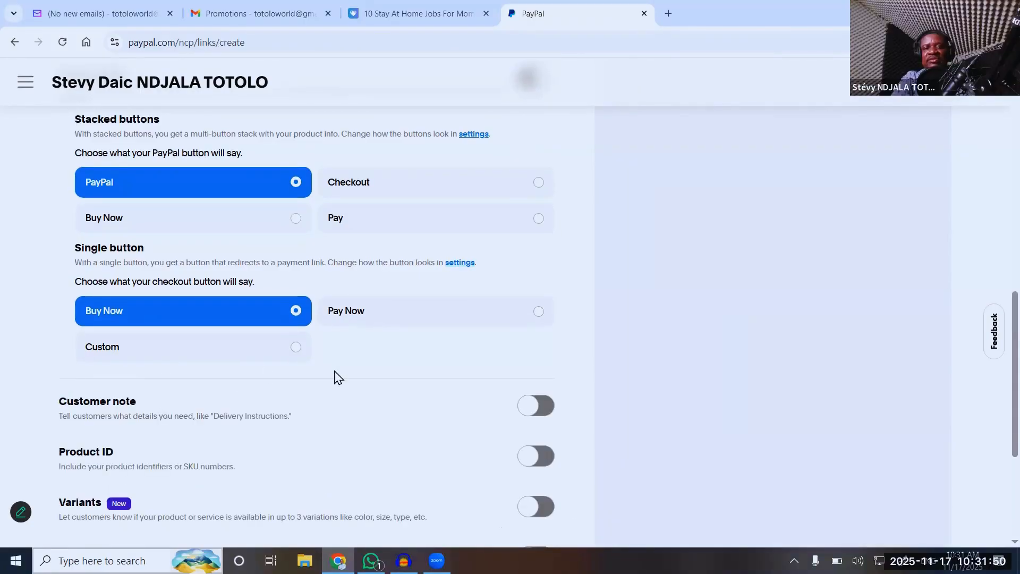
- Review the customer note, product ID, variants and inventory options along with the other product settings
scroll(336, 374, "down", 3)
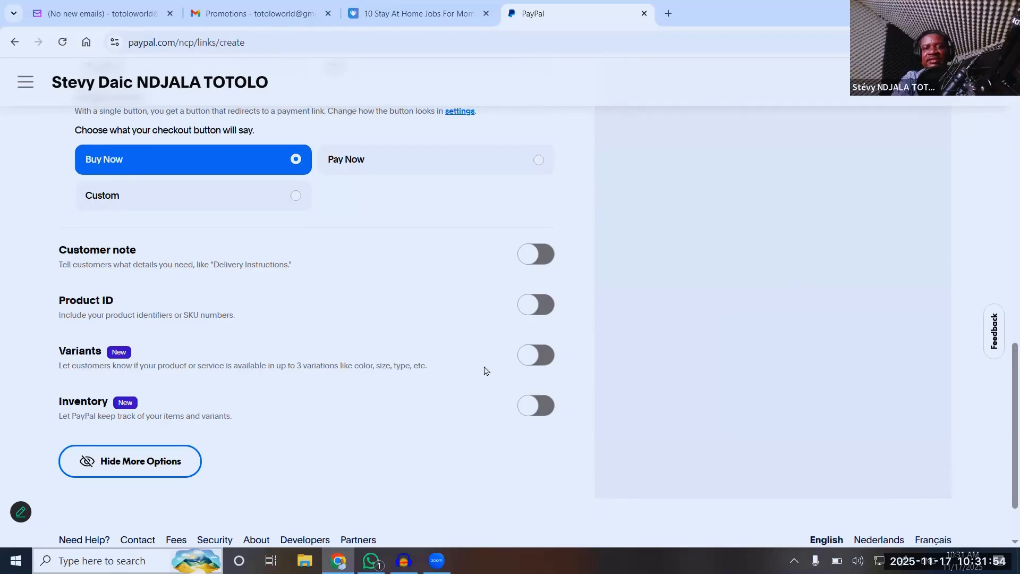
scroll(484, 370, "down", 2)
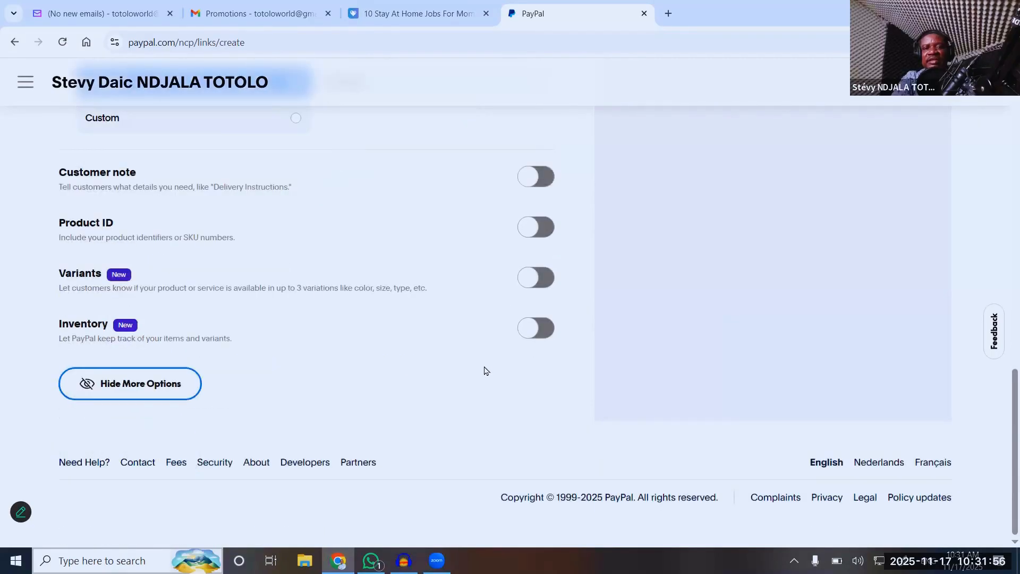
scroll(484, 370, "up", 4)
scroll(484, 371, "up", 4)
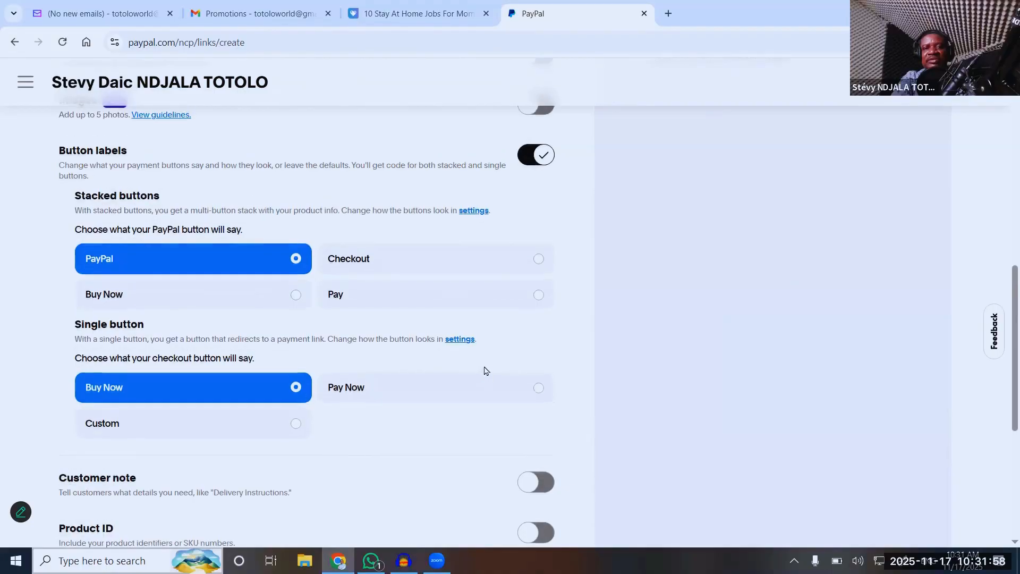
scroll(484, 370, "up", 1)
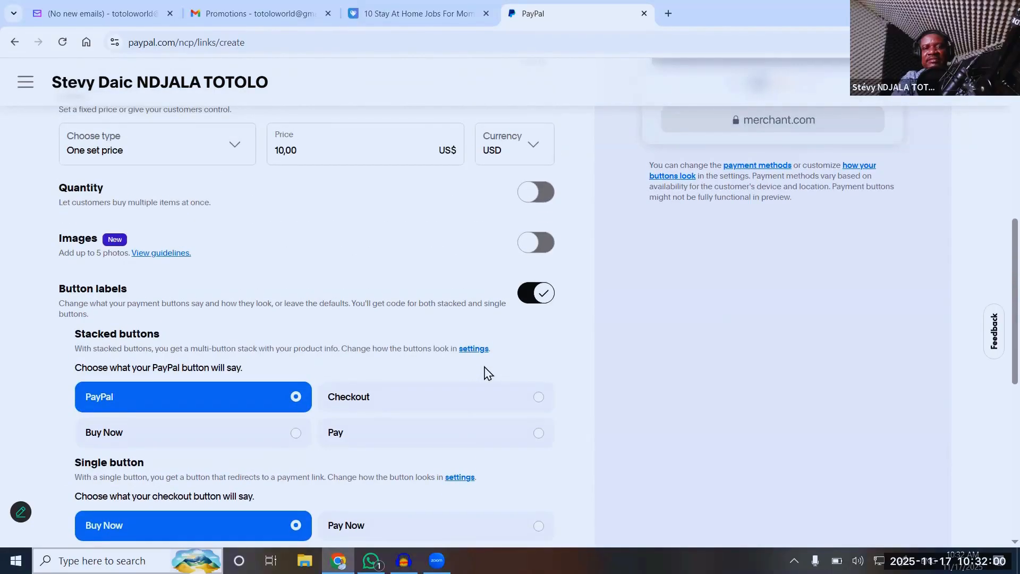
scroll(462, 350, "up", 1)
scroll(449, 342, "up", 1)
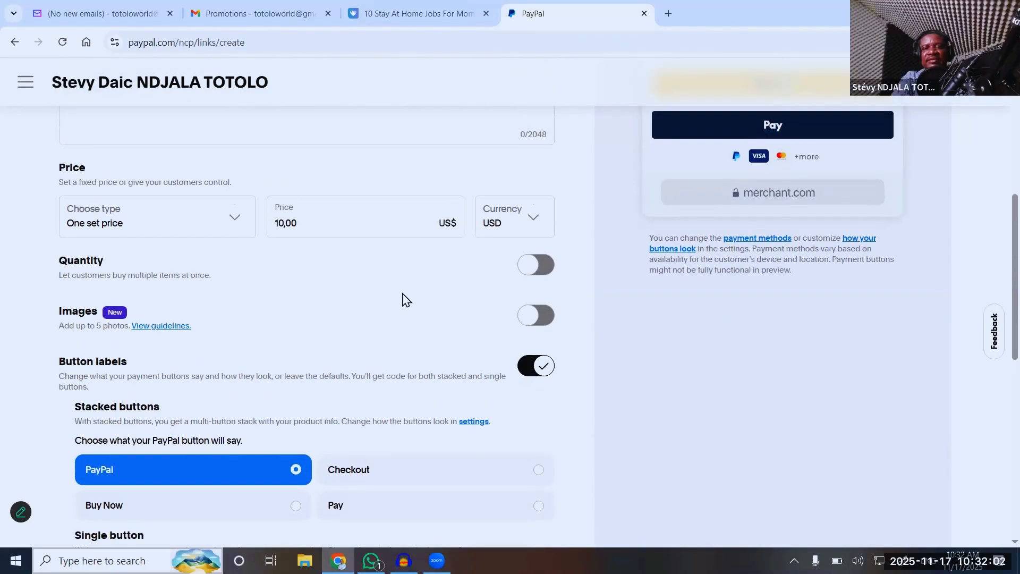
scroll(404, 298, "up", 6)
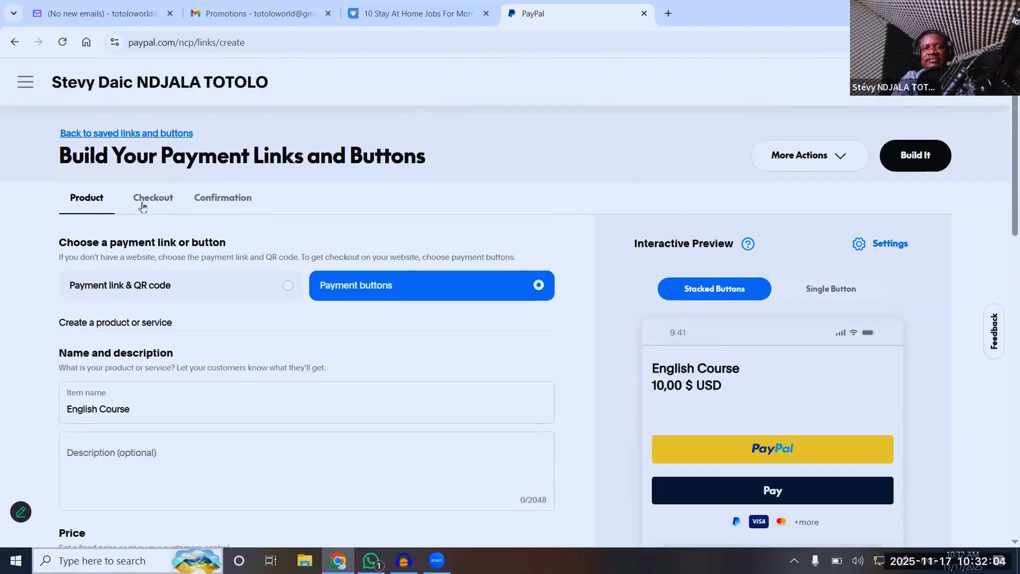
- Turn off collecting the customer's shipping address in the checkout settings
left_click(143, 201)
scroll(238, 197, "down", 1)
scroll(134, 216, "up", 4)
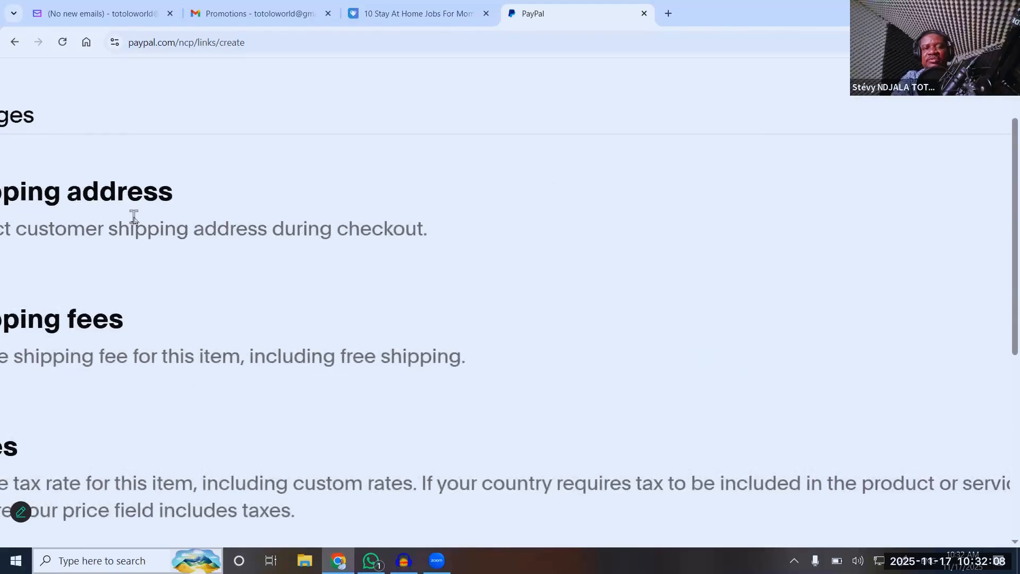
scroll(134, 218, "left", 4)
scroll(134, 220, "down", 4)
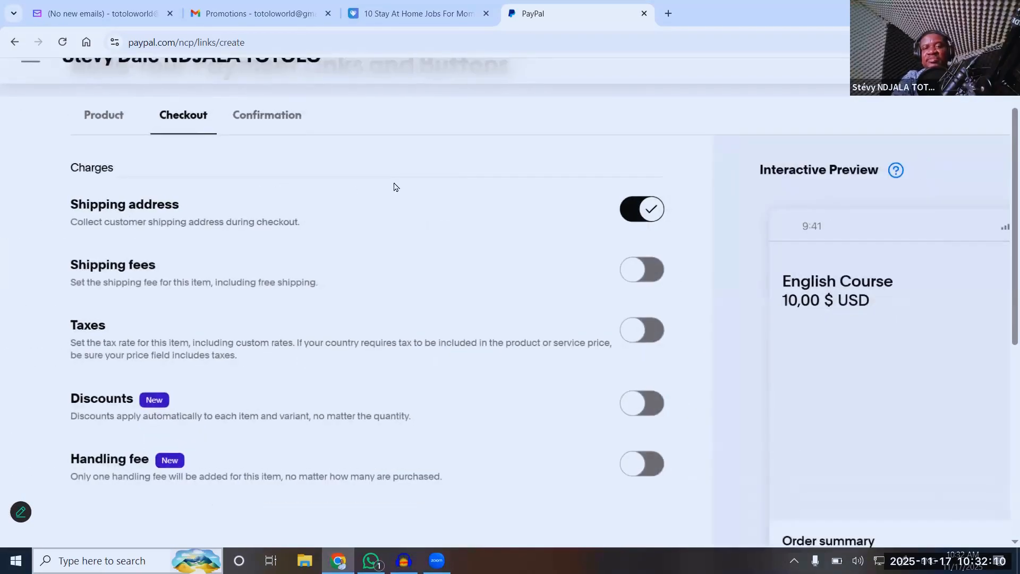
left_click(527, 215)
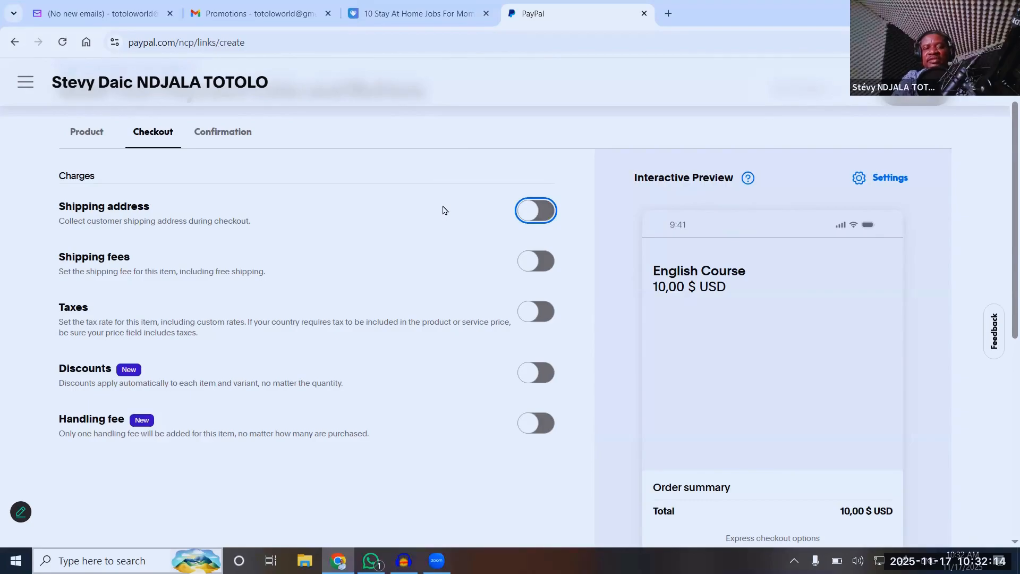
- Check the remaining checkout charges and examine the auto-return URL option in the confirmation settings
scroll(338, 298, "down", 1)
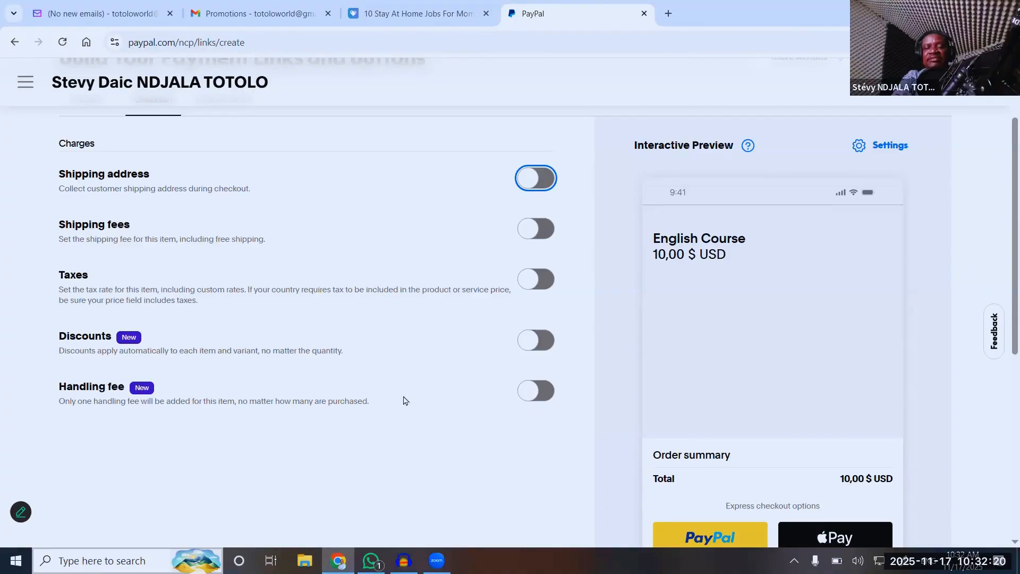
scroll(224, 210, "up", 3)
left_click(221, 203)
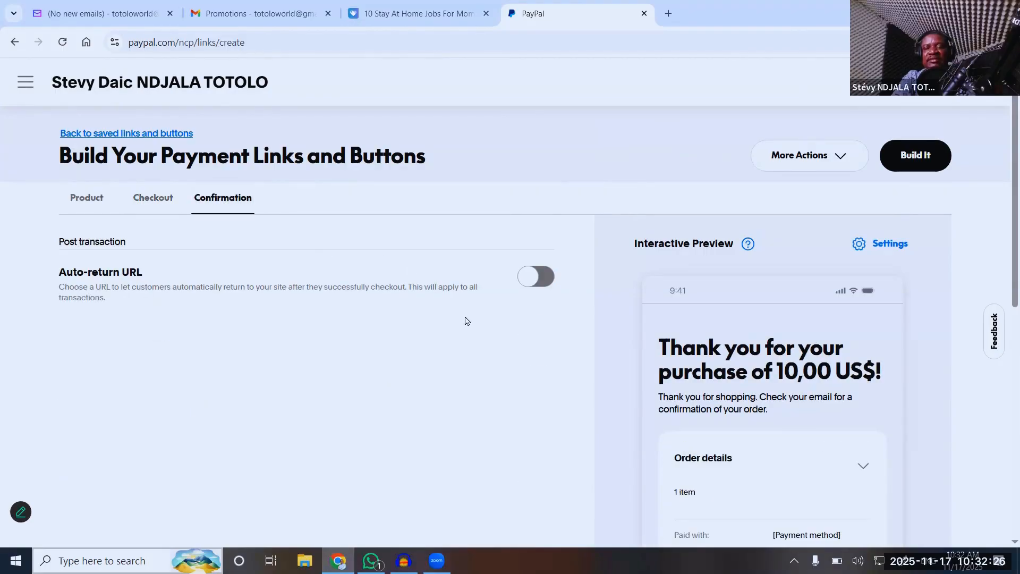
scroll(466, 321, "down", 1)
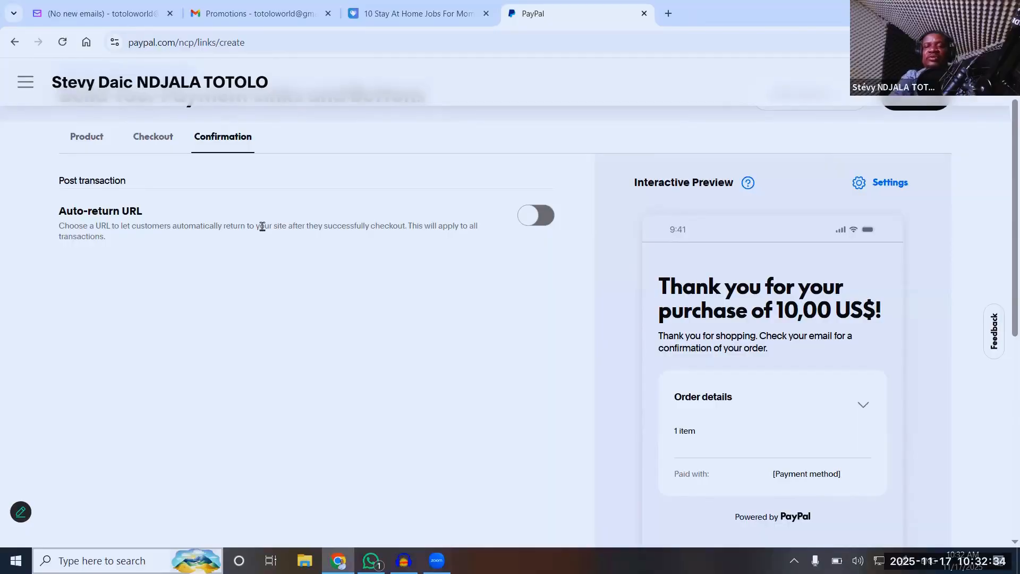
scroll(264, 232, "down", 1)
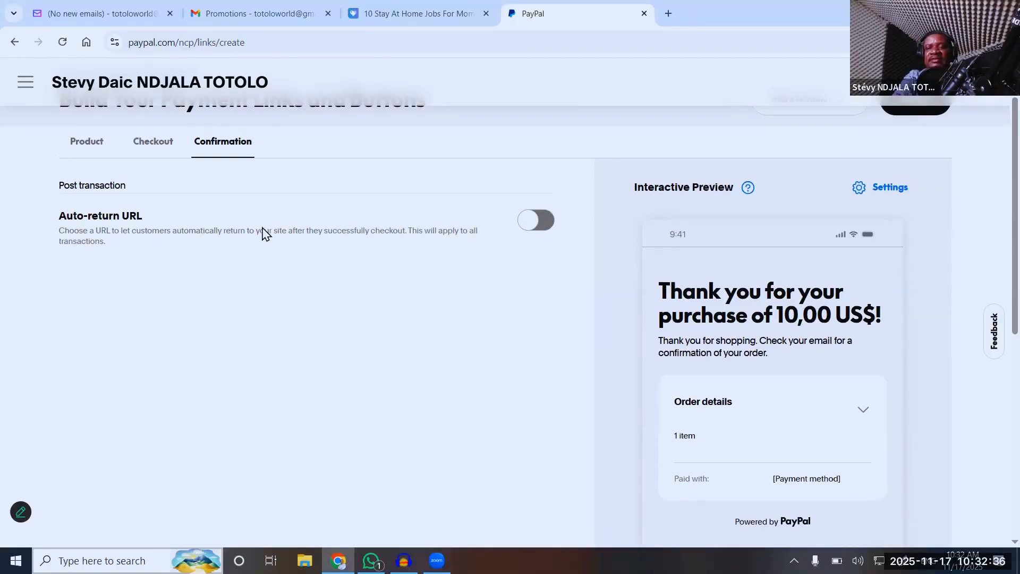
- Build the English Course payment link and buttons with the configured settings
scroll(263, 232, "down", 2)
scroll(263, 233, "up", 3)
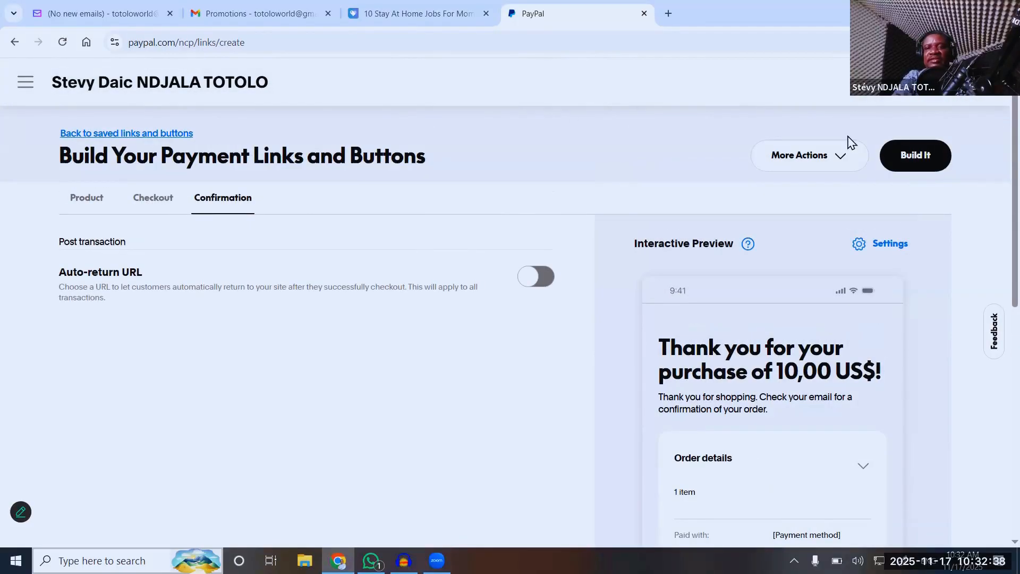
left_click(913, 160)
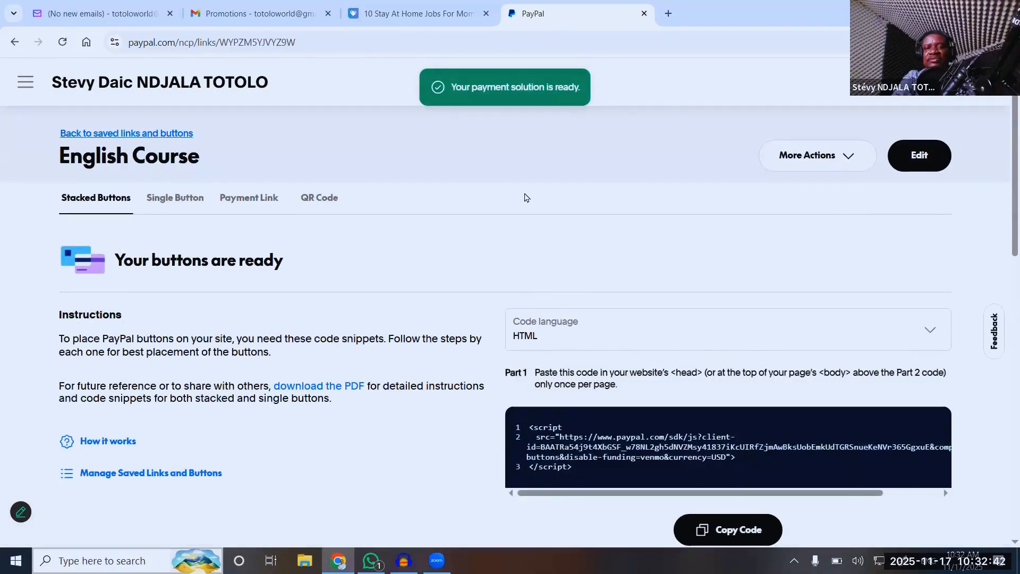
- Examine the stacked button instructions, both code snippets and the available code languages
scroll(525, 198, "down", 2)
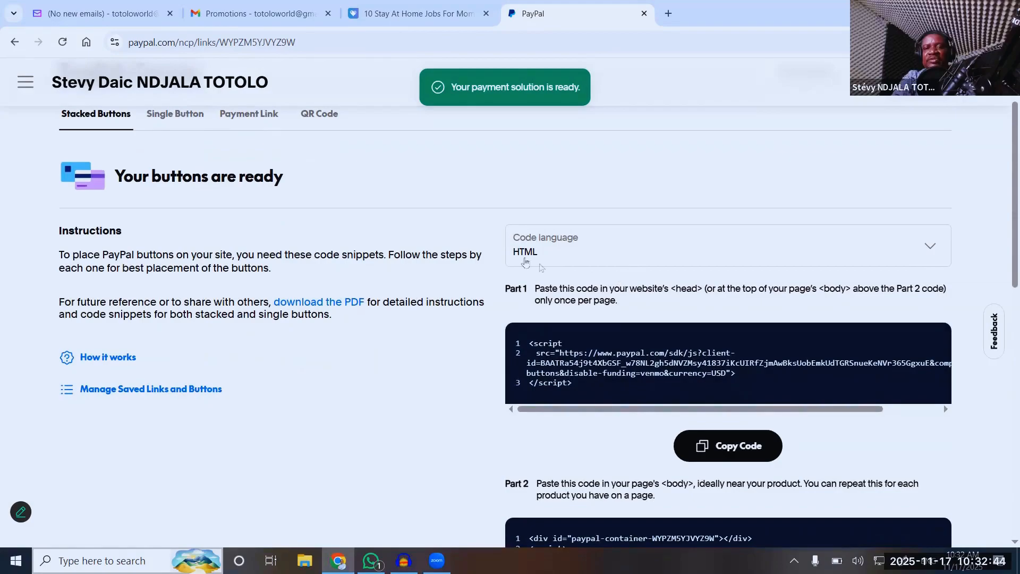
scroll(525, 262, "up", 4)
scroll(529, 241, "down", 4)
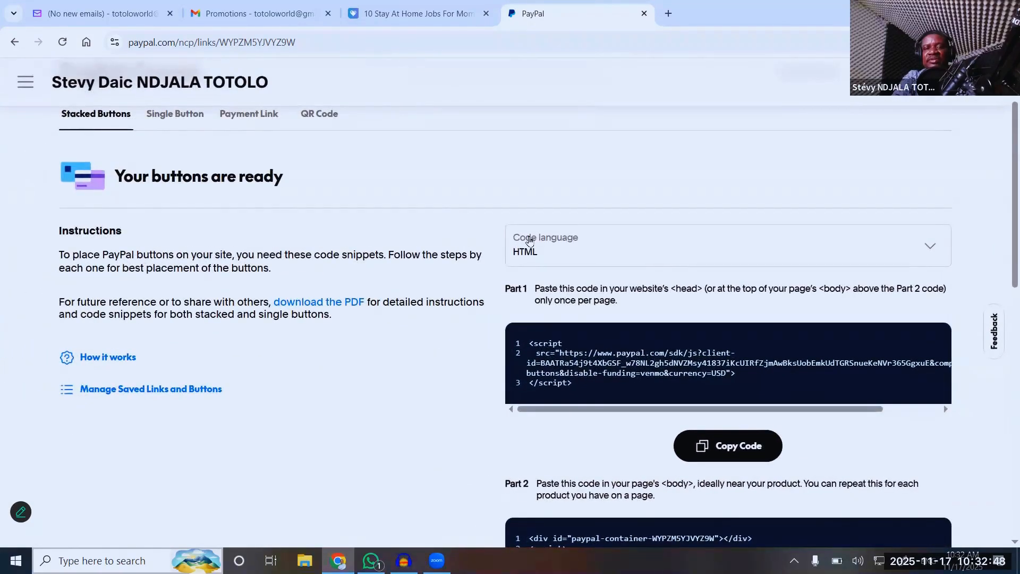
scroll(529, 240, "down", 1)
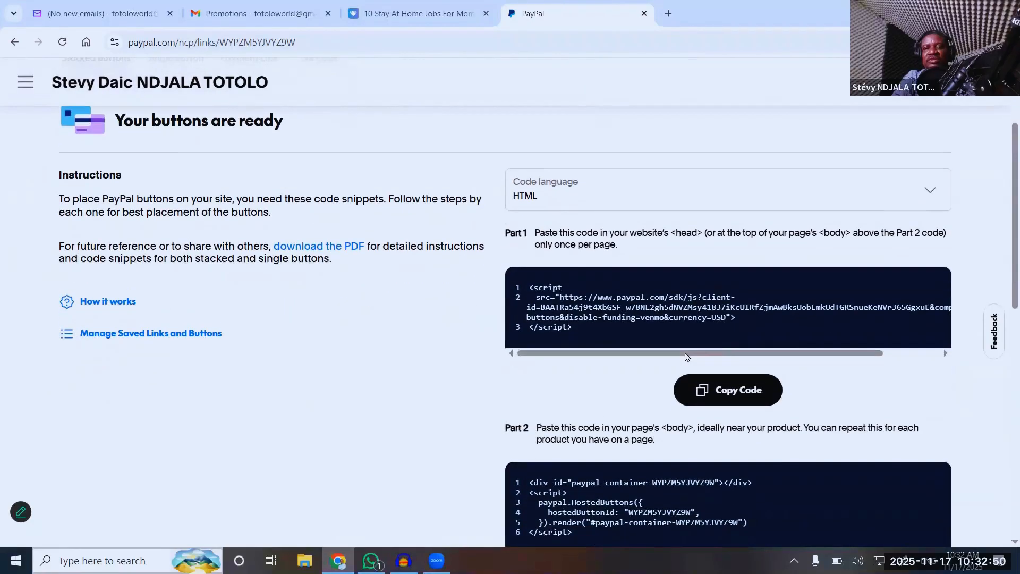
scroll(685, 352, "down", 2)
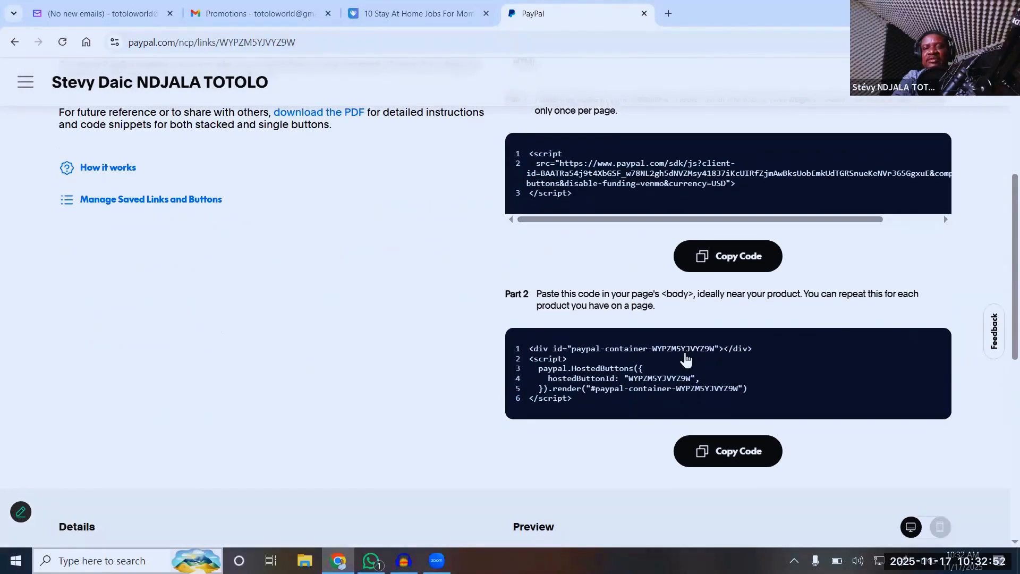
scroll(683, 361, "up", 4)
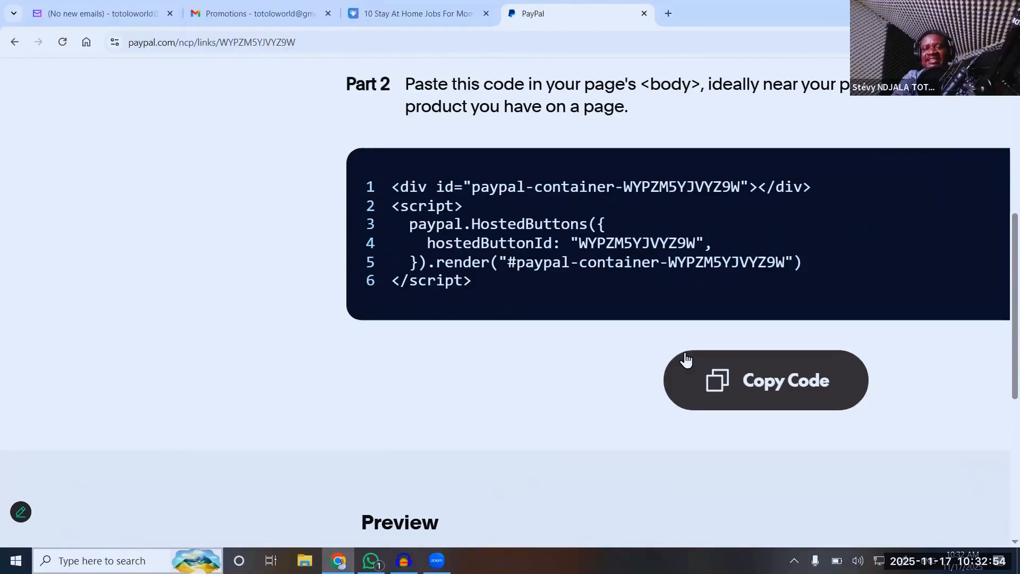
scroll(686, 359, "down", 4)
scroll(686, 359, "up", 6)
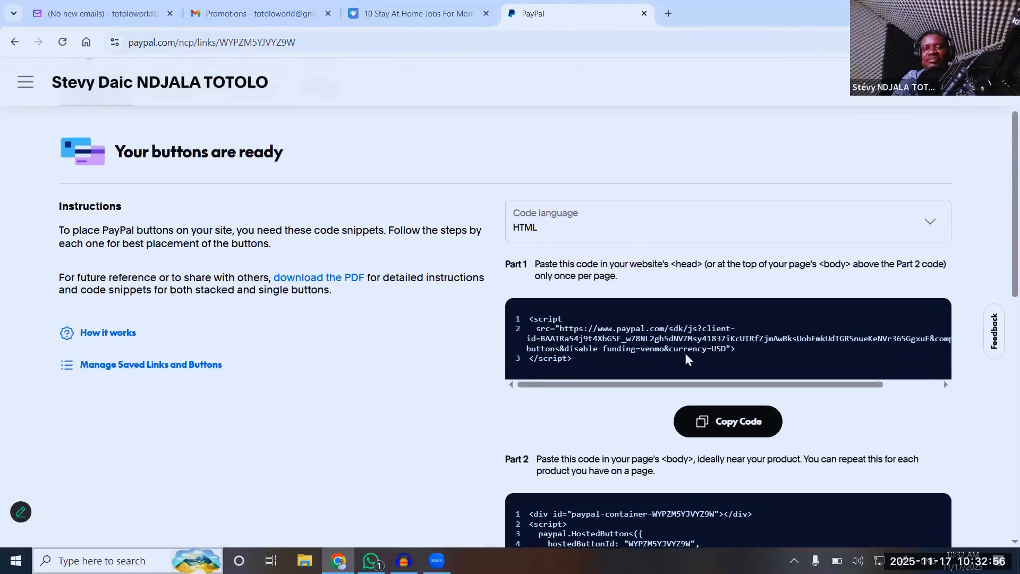
scroll(685, 359, "up", 2)
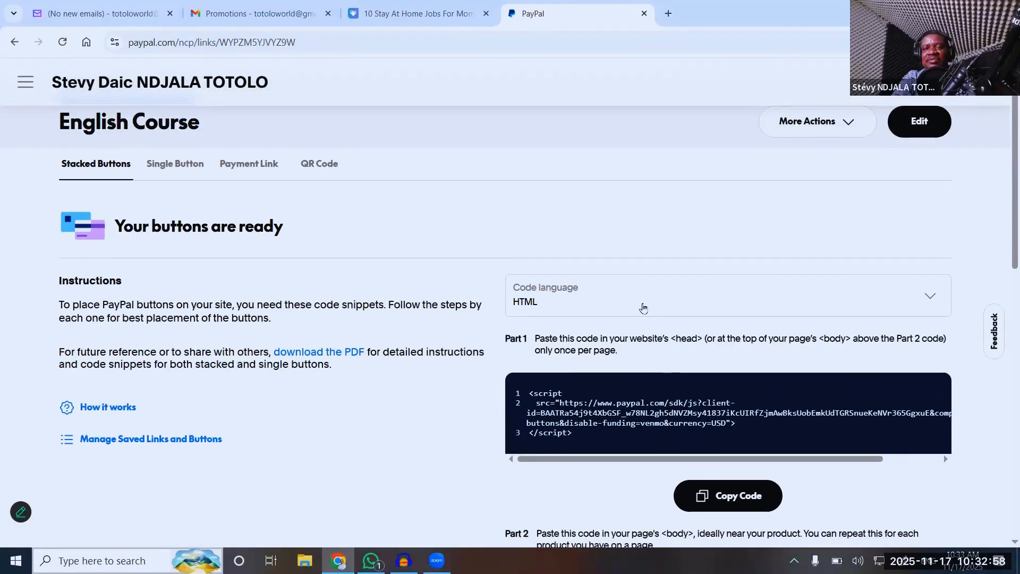
left_click(643, 308)
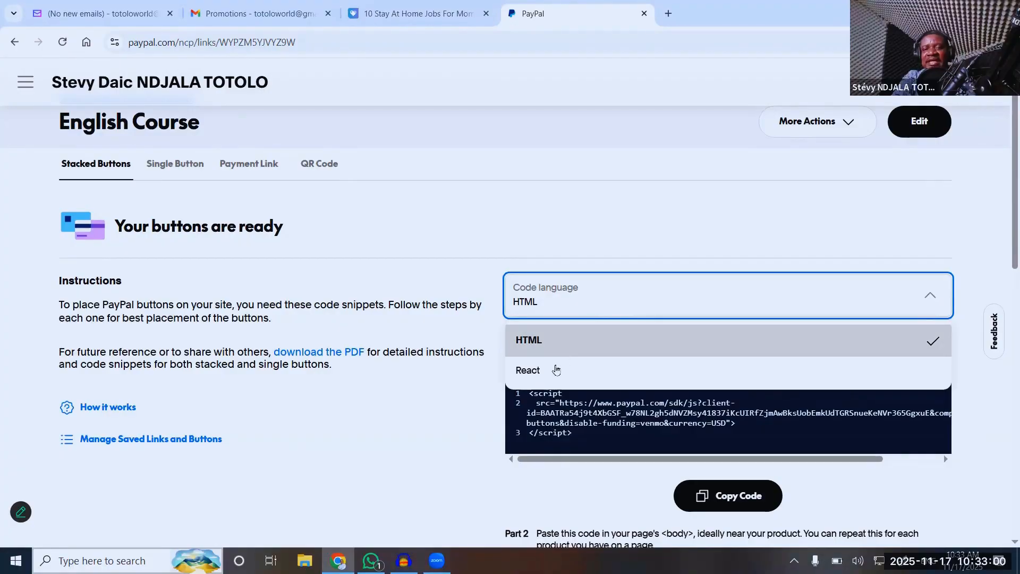
left_click(394, 233)
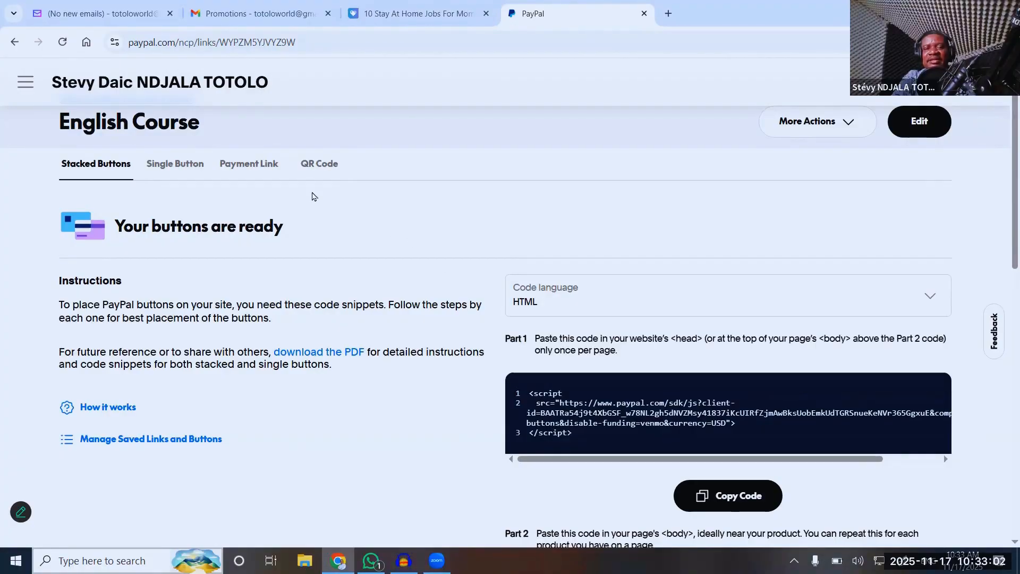
- Show the English Course QR code and inspect it enlarged
left_click(308, 168)
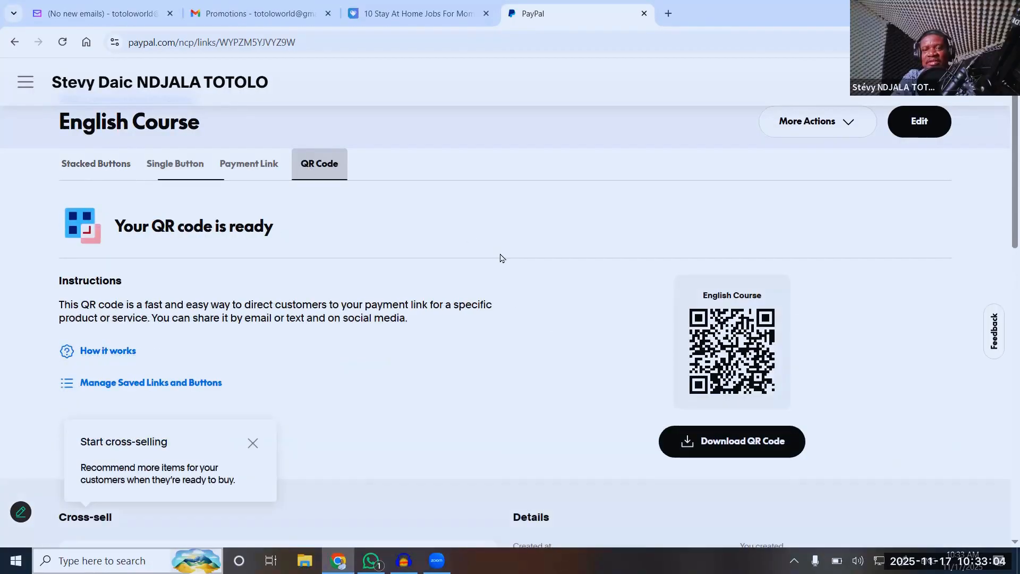
scroll(793, 362, "up", 3, "ctrl")
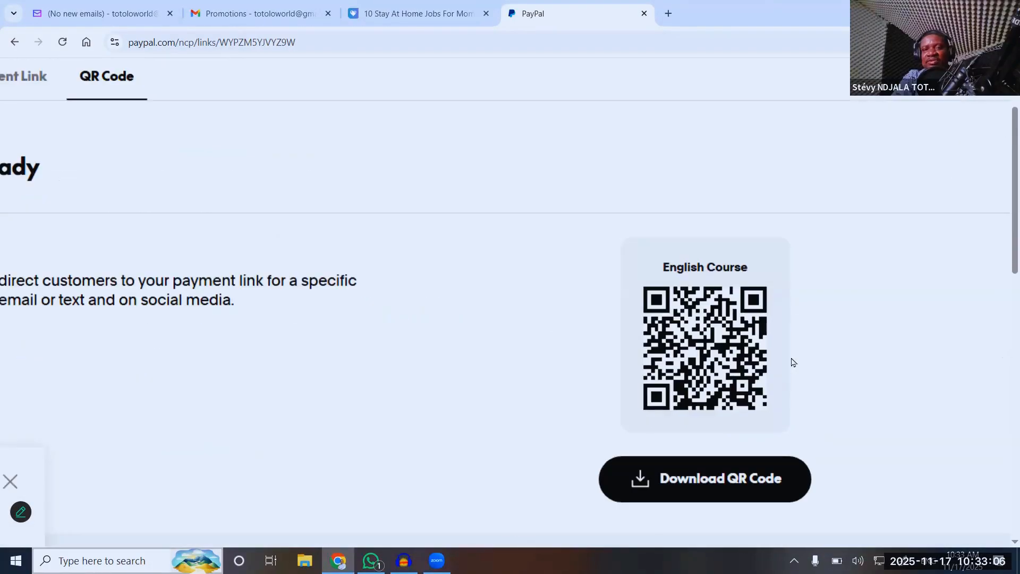
scroll(739, 420, "up", 1, "ctrl")
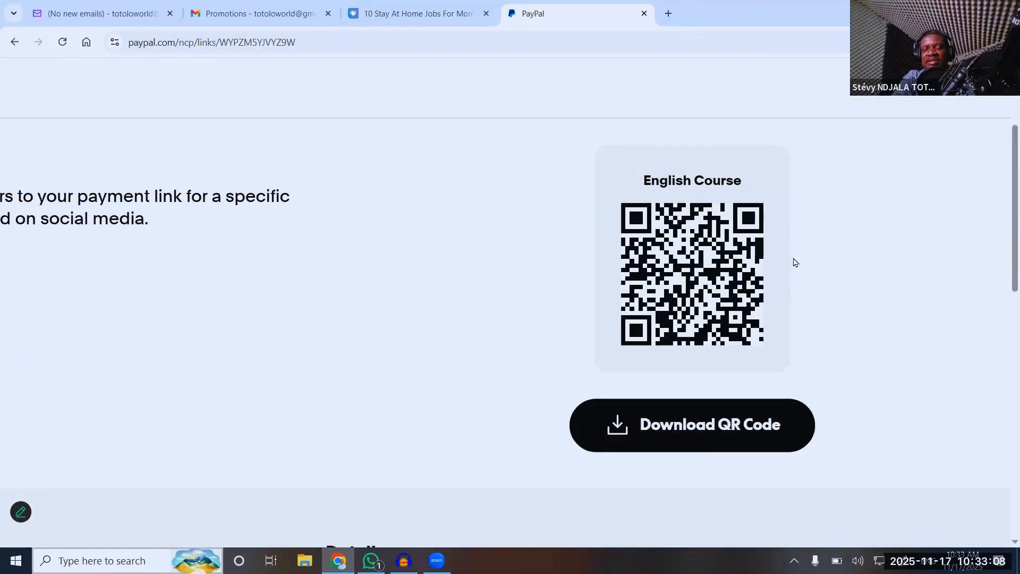
scroll(793, 263, "up", 2, "ctrl")
scroll(792, 261, "down", 6, "ctrl")
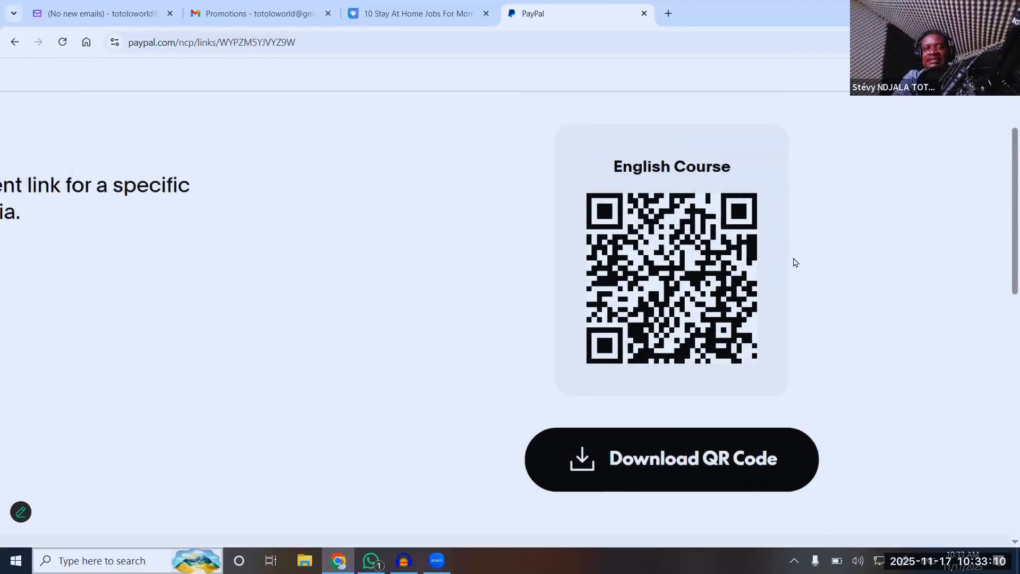
- Copy the English Course payment link and check the single button's code snippet
left_click(254, 168)
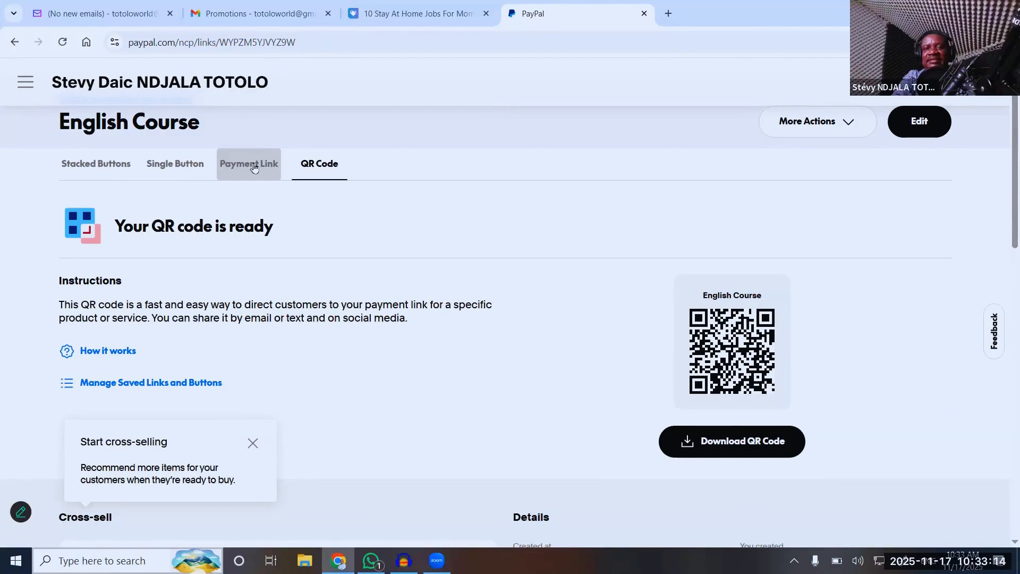
scroll(584, 319, "up", 3, "ctrl")
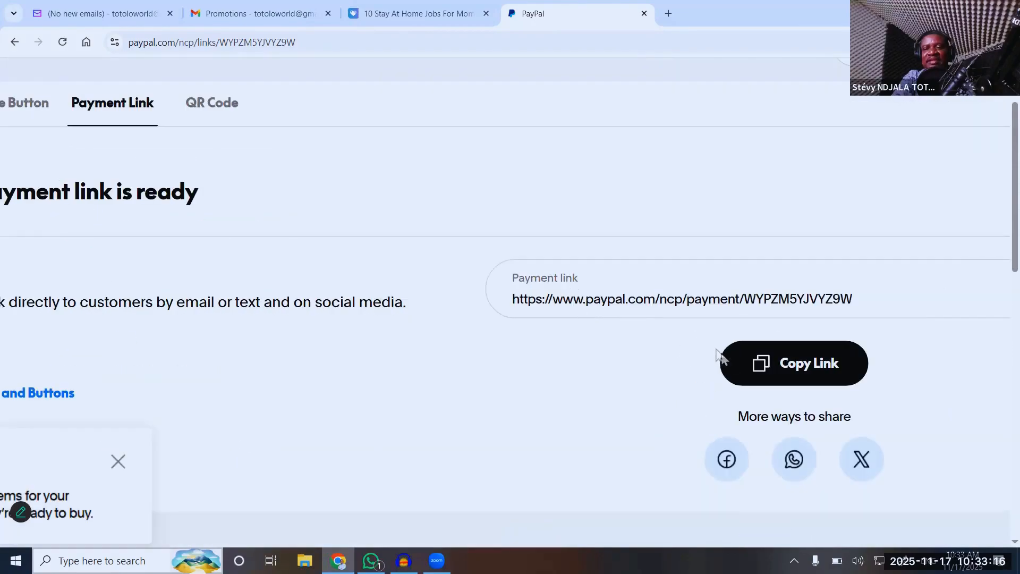
left_click(756, 366)
scroll(757, 365, "down", 1, "ctrl")
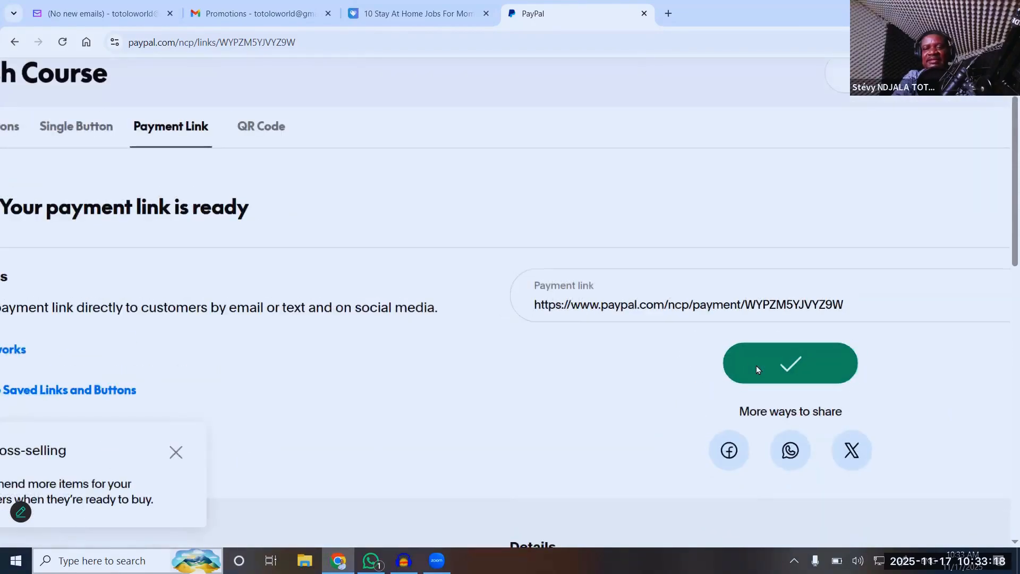
scroll(757, 365, "down", 1, "ctrl")
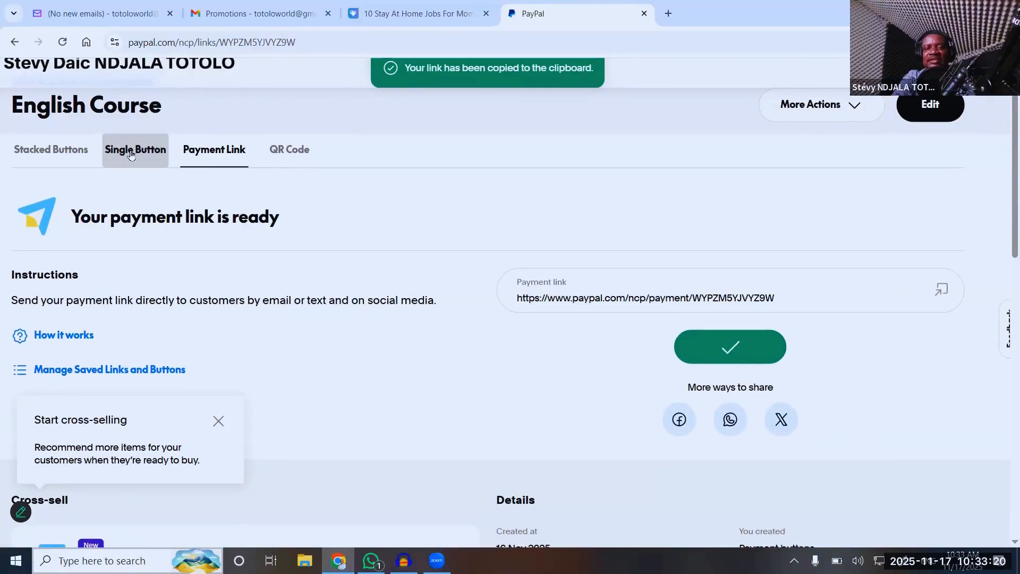
left_click(131, 155)
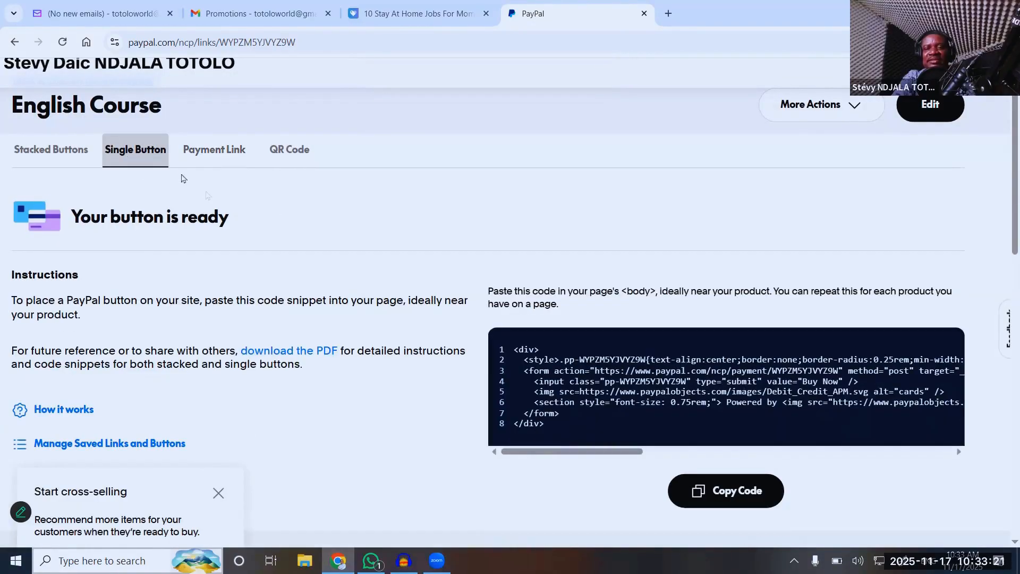
left_click(218, 154)
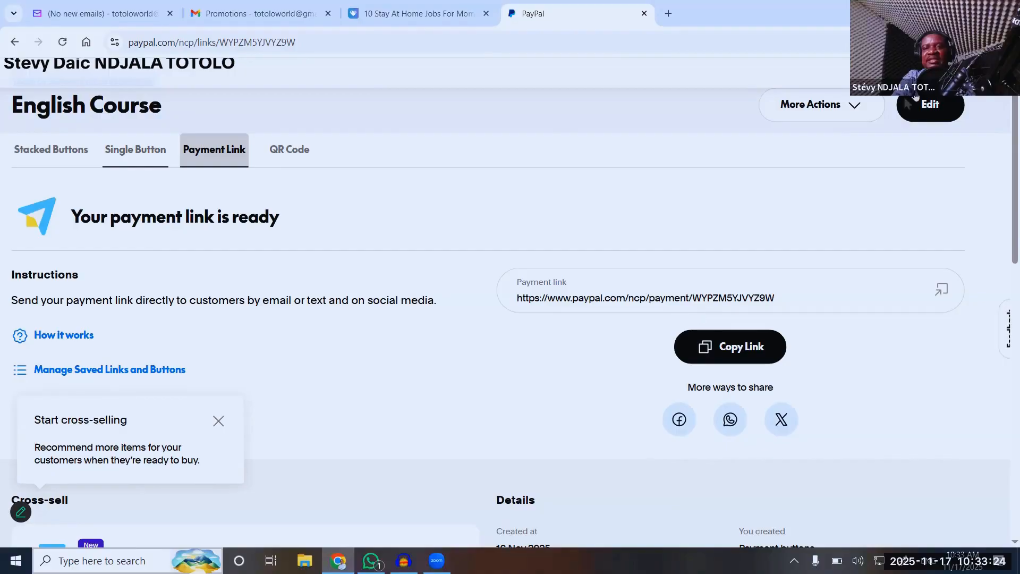
- Open the copied payment link in a new incognito window and try its PayPal checkout option
left_click(1005, 42)
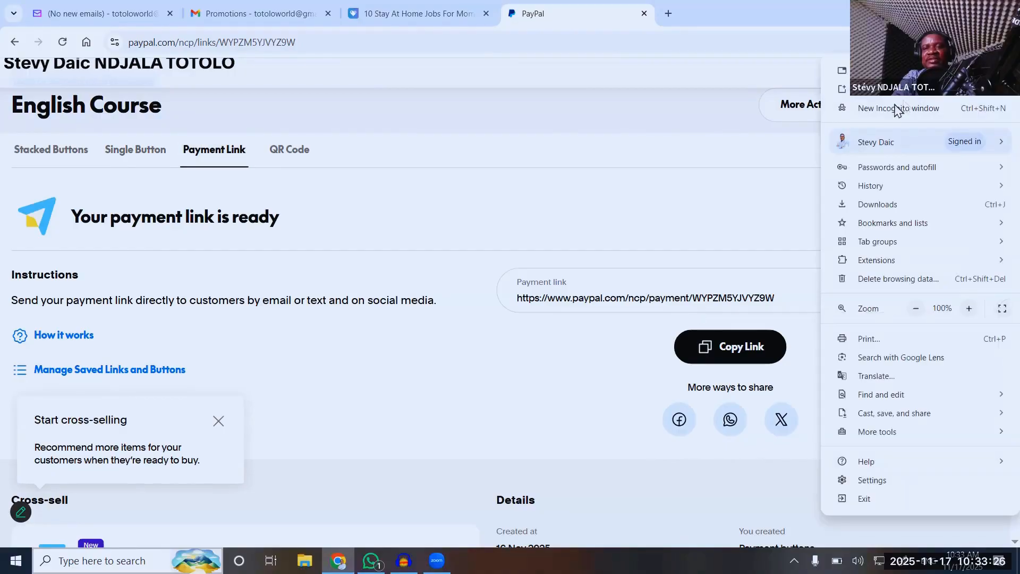
left_click(894, 110)
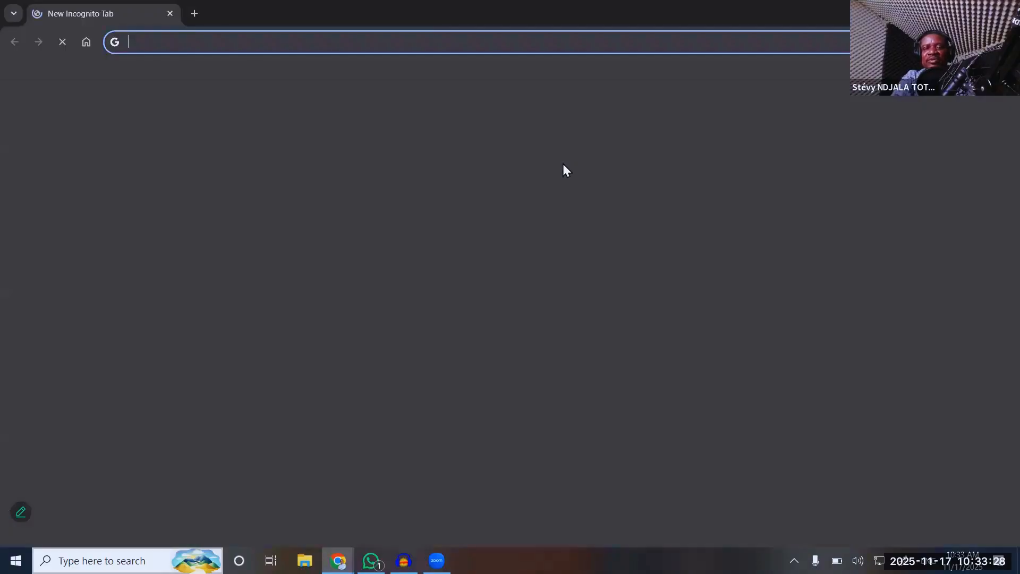
key("ctrl+v")
key("Return")
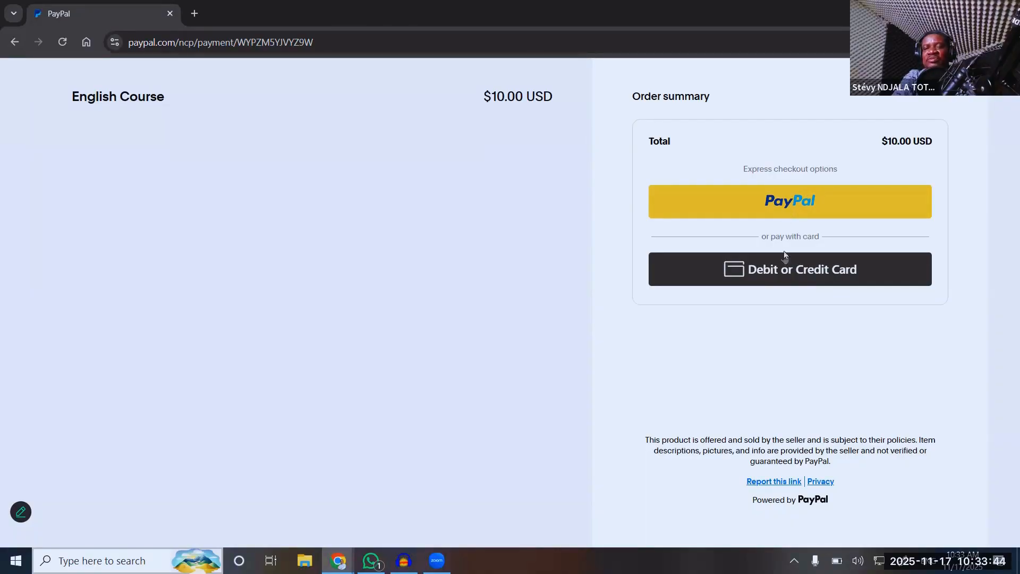
left_click(784, 212)
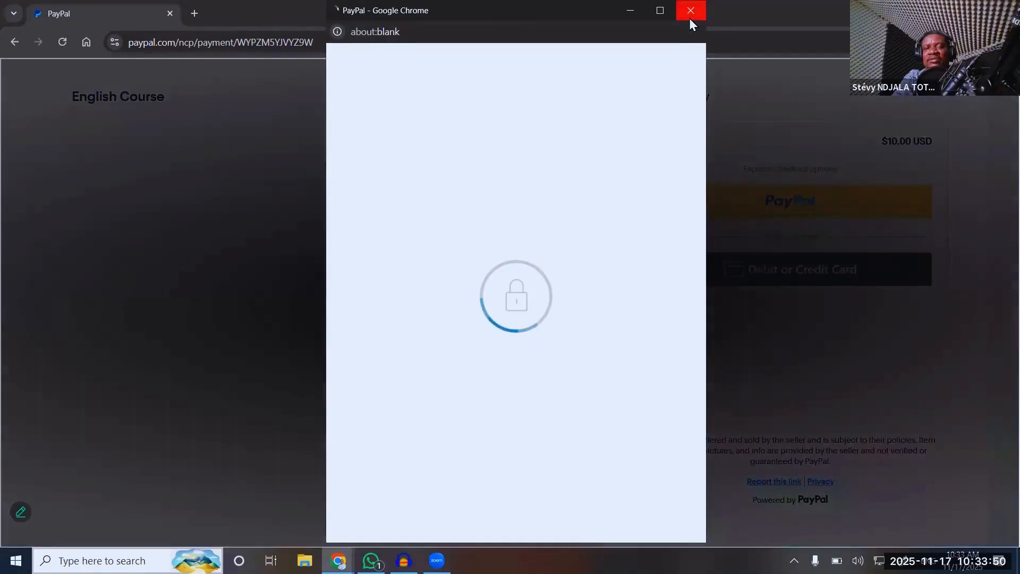
left_click(690, 18)
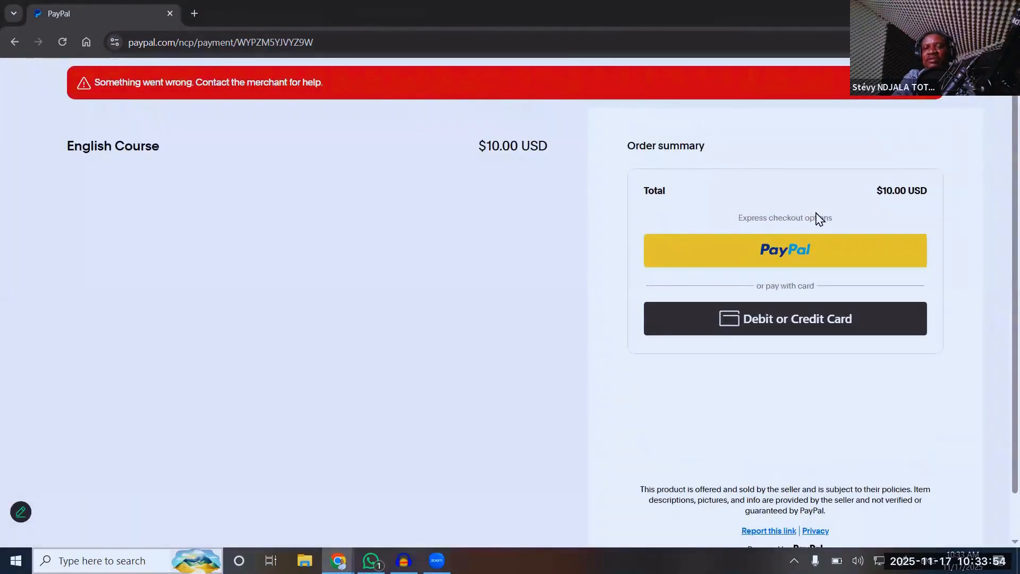
- Open the debit or credit card payment form and examine its card and billing fields
left_click(811, 323)
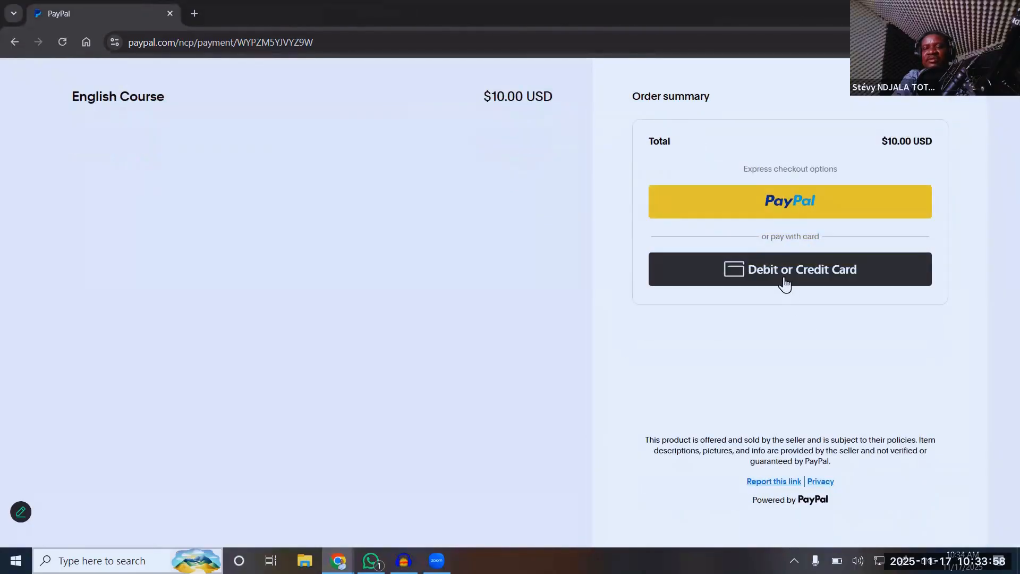
left_click(785, 281)
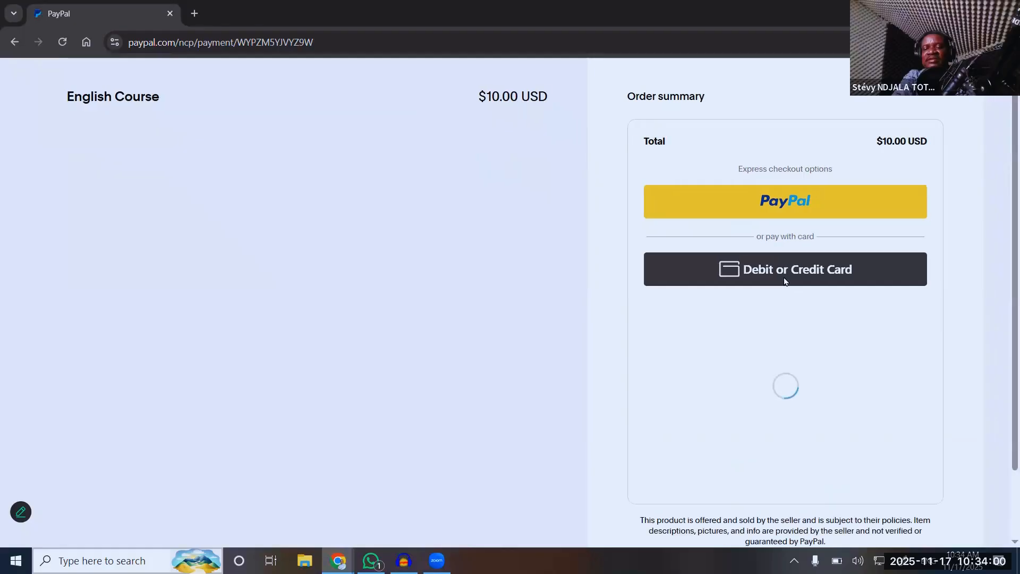
left_click(791, 273)
scroll(884, 251, "down", 2)
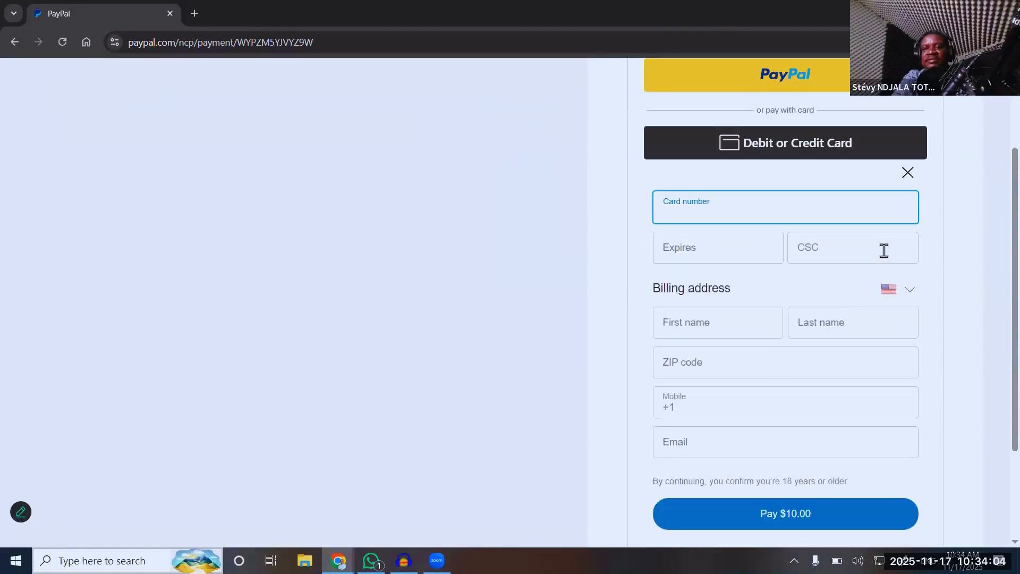
scroll(884, 251, "up", 3)
scroll(884, 251, "up", 1)
scroll(884, 251, "down", 1)
scroll(884, 250, "down", 3)
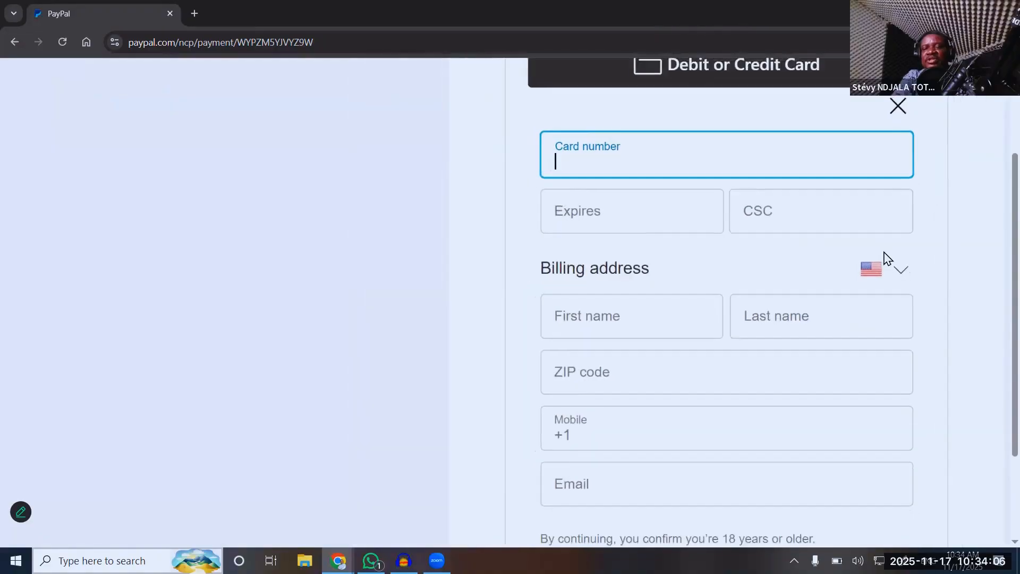
scroll(884, 251, "down", 2)
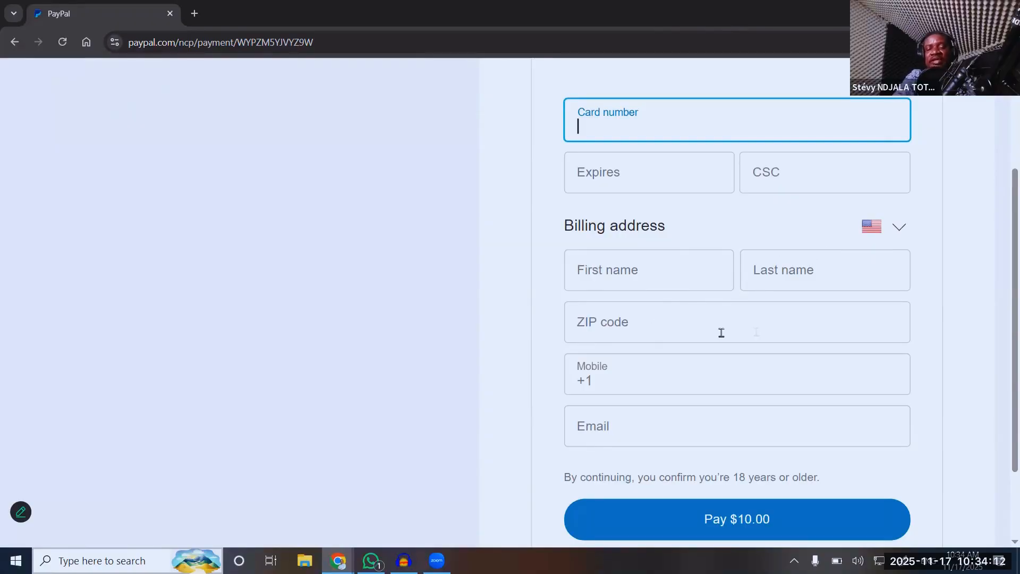
- Set the billing address country to Togo in the card payment form
left_click(608, 383)
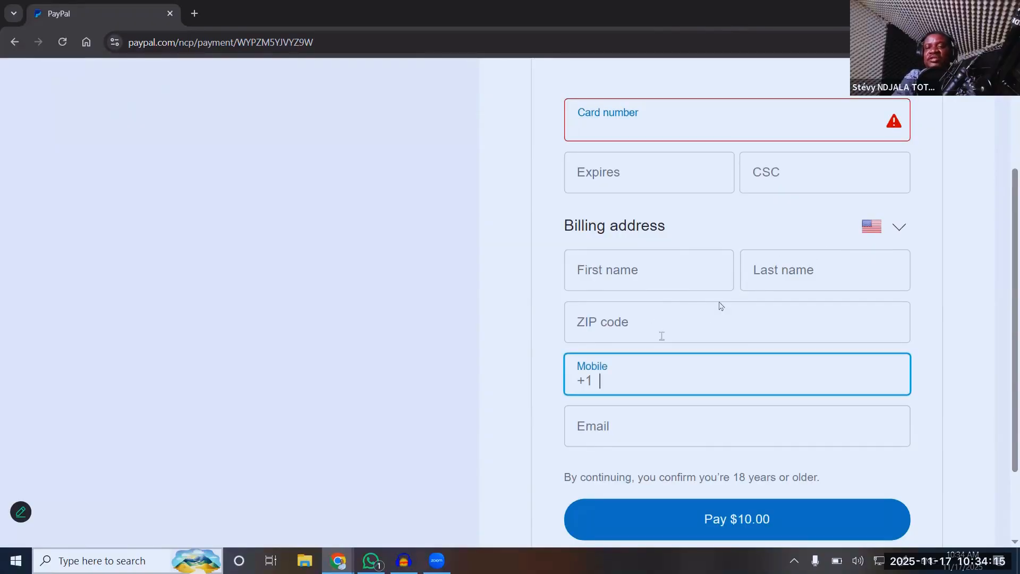
left_click(890, 240)
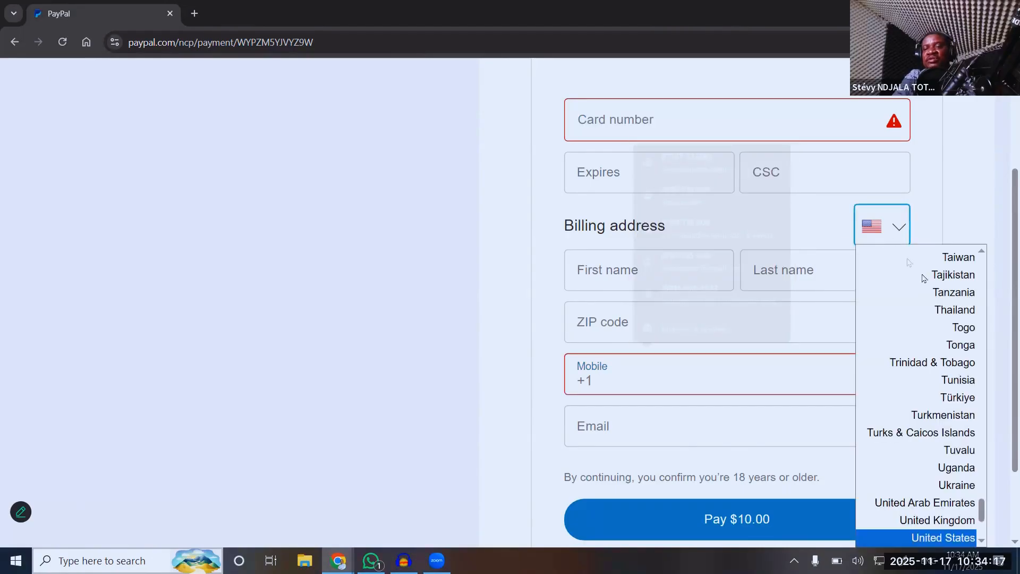
left_click(949, 327)
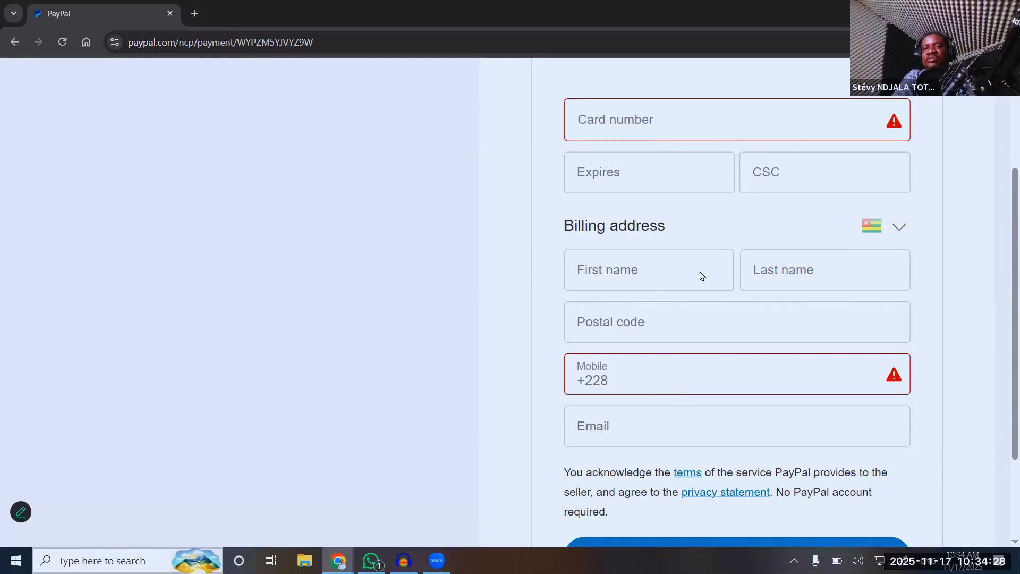
- Look through the saved card suggestions for the card number and expiry date fields
scroll(603, 185, "up", 1)
left_click(604, 185)
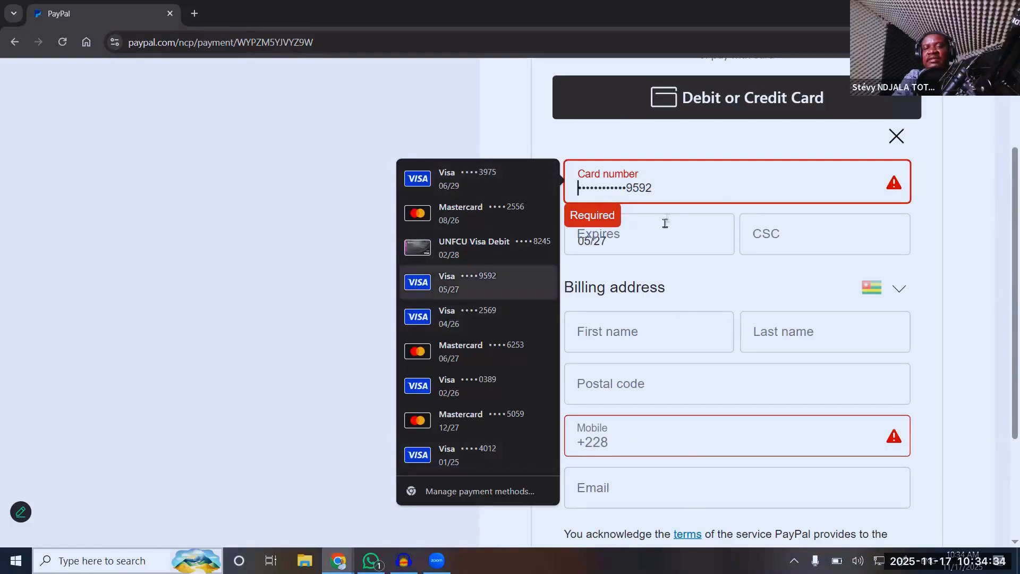
left_click(684, 241)
key("Down")
key("Down")
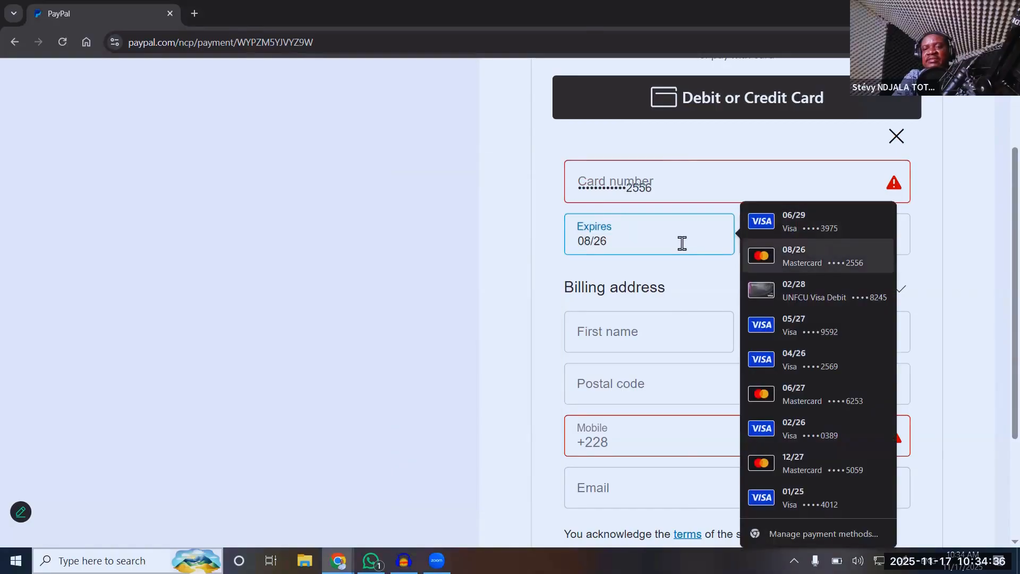
left_click(844, 247)
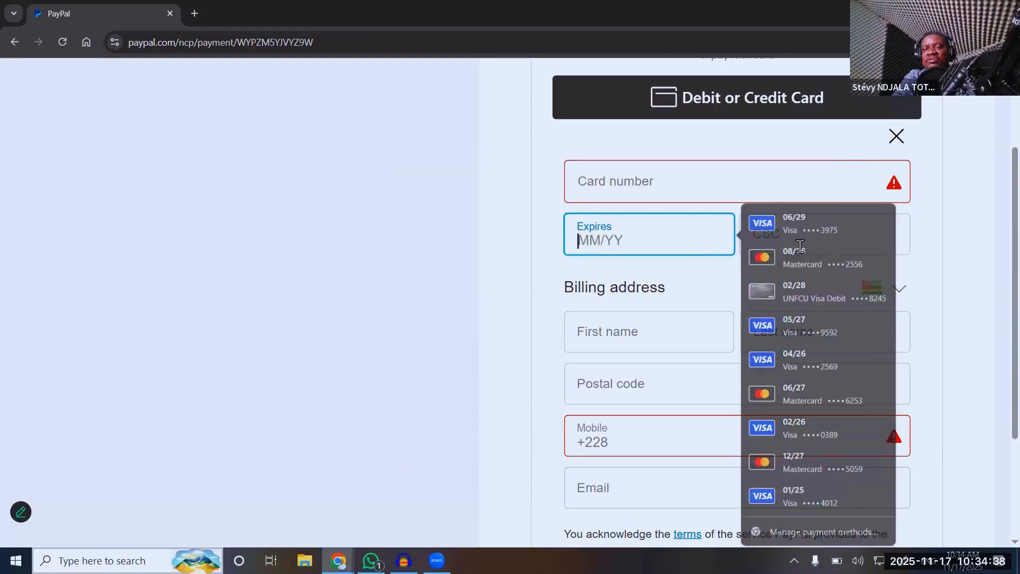
- Try to submit the $10.00 card payment with the card details left empty
key("ctrl+minus")
key("ctrl+minus")
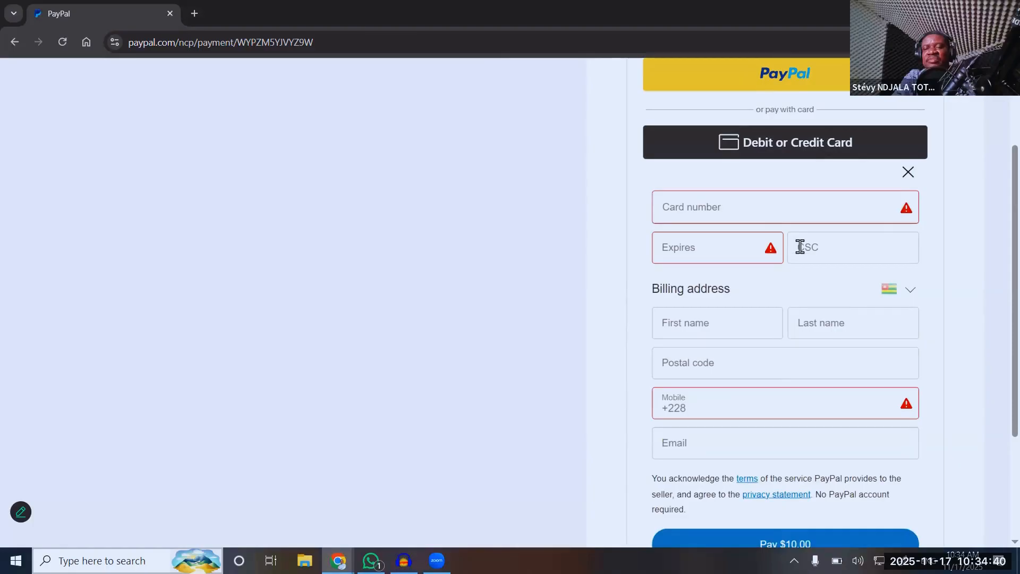
scroll(800, 246, "down", 2)
scroll(789, 466, "down", 1)
left_click(796, 449)
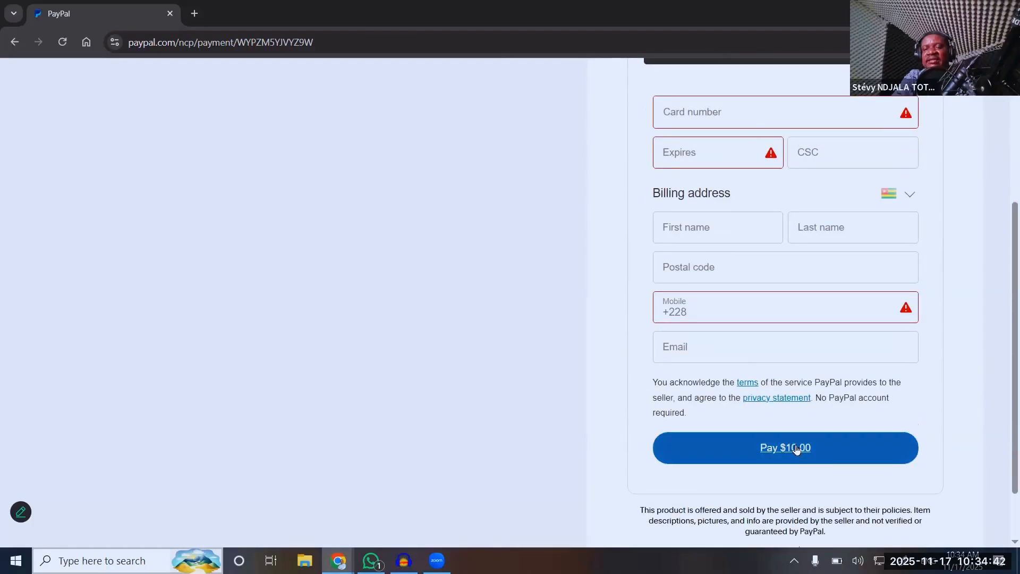